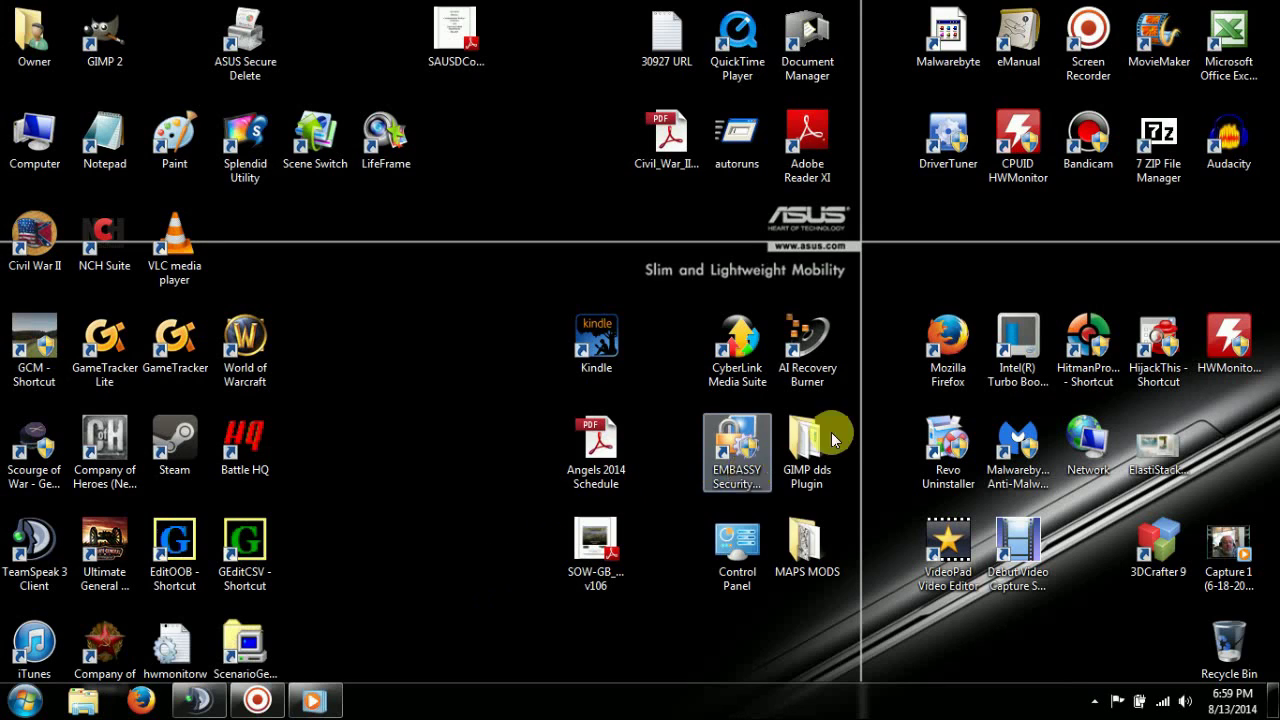
# - Launch Mozilla Firefox from its desktop icon, opening the Systems Data Consulting home page
pyautogui.doubleClick(962, 350)
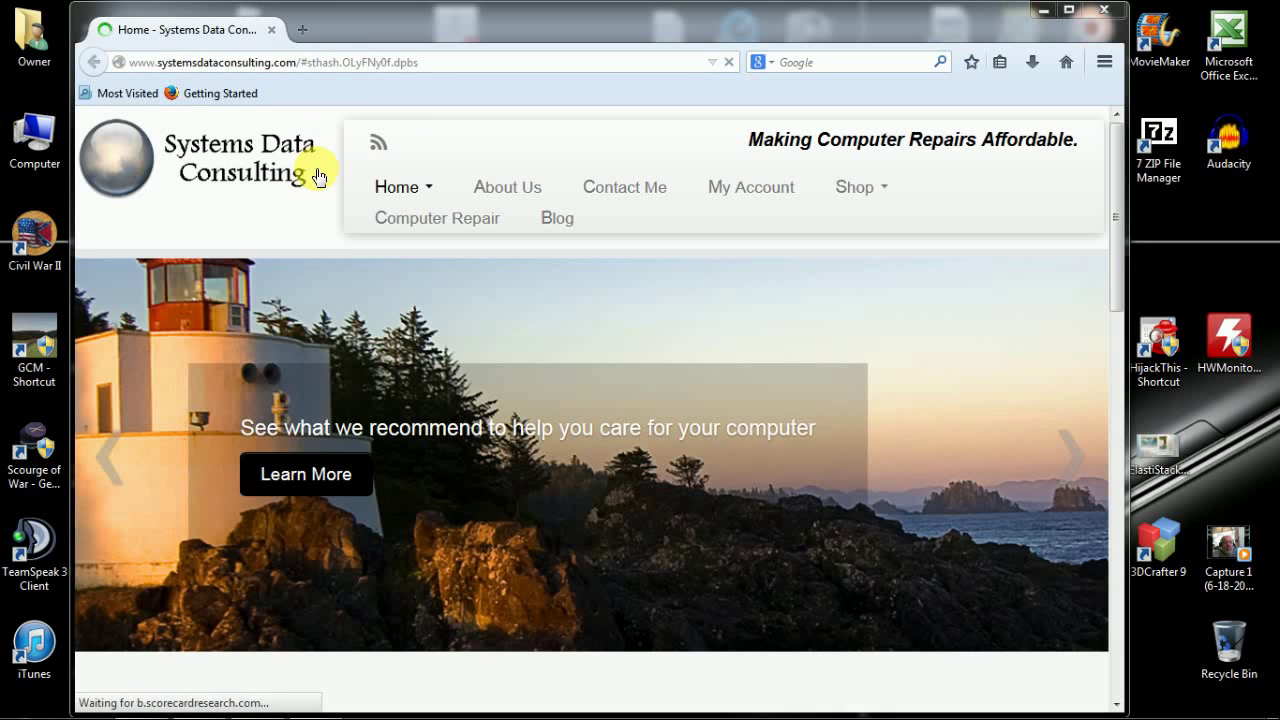
pyautogui.click(439, 62)
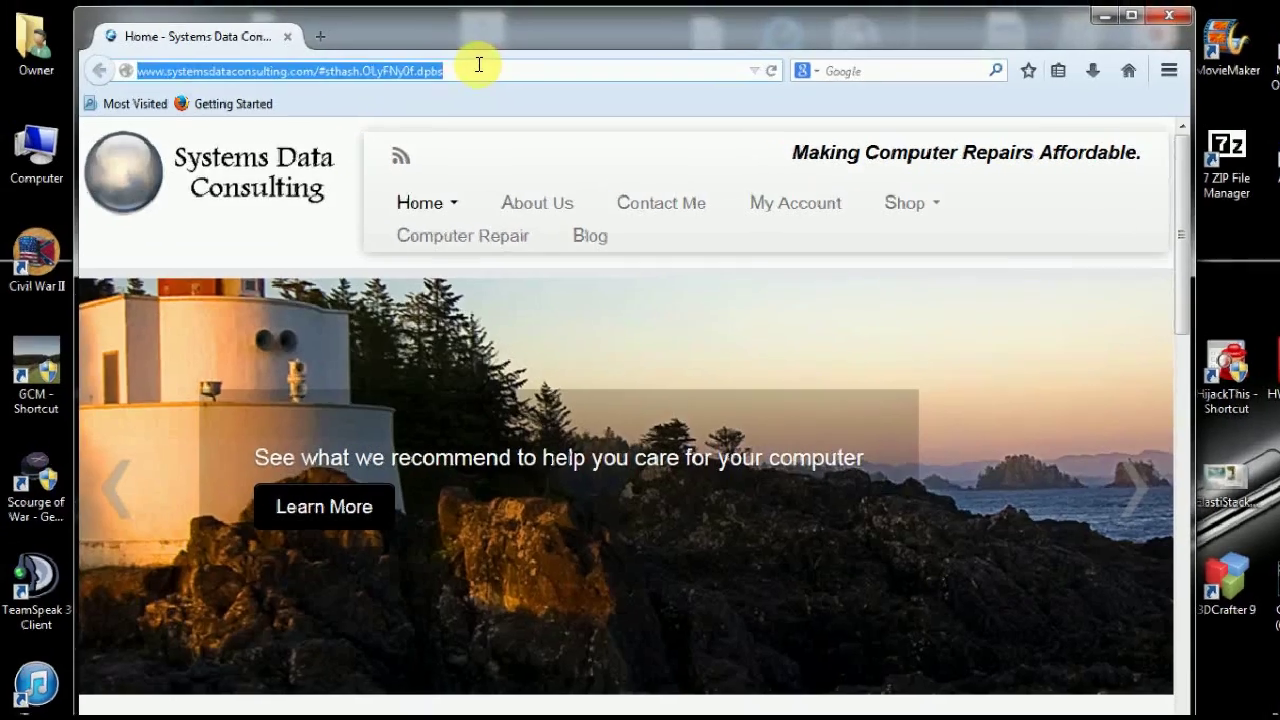
pyautogui.write('www')
pyautogui.write('.')
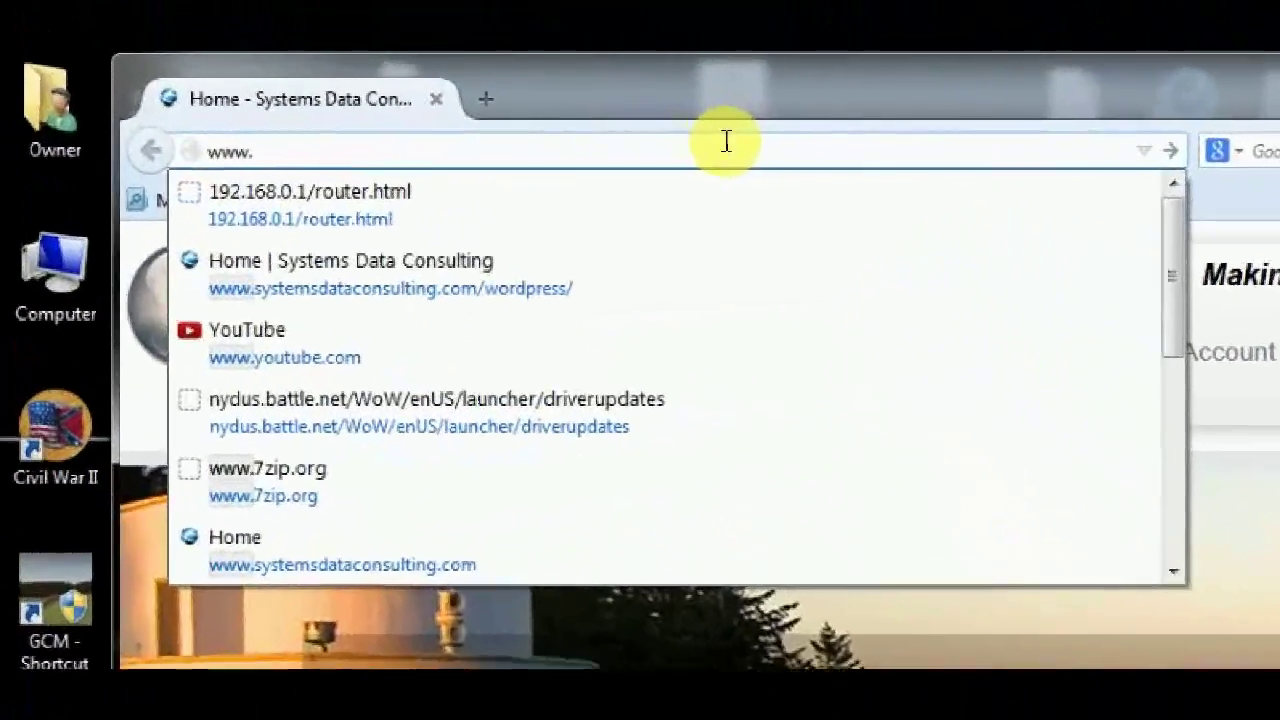
pyautogui.write('sowm')
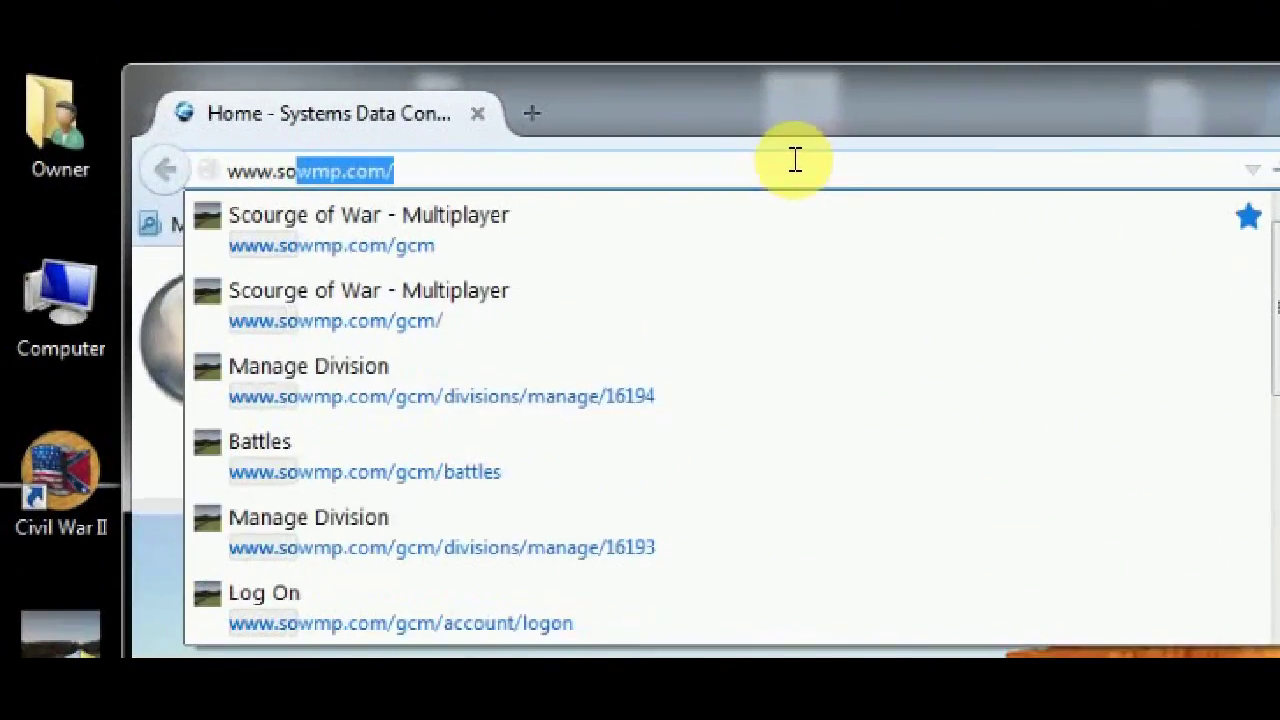
pyautogui.write('p.com')
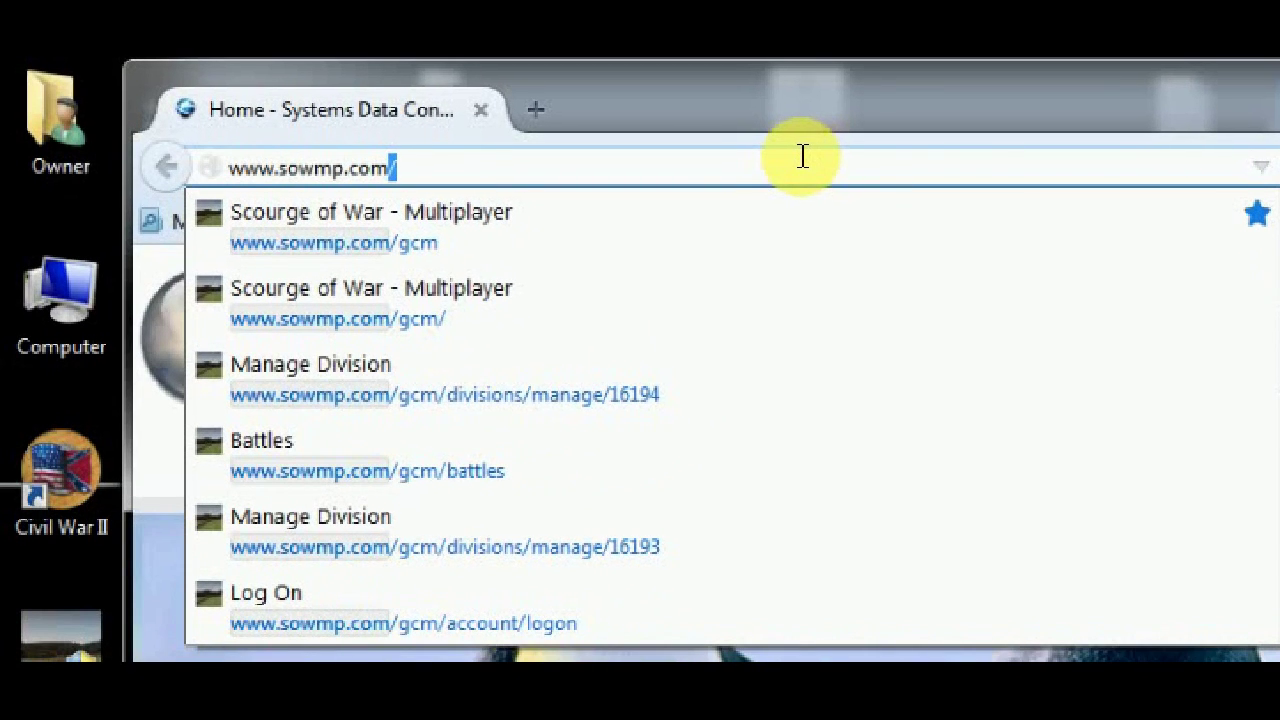
pyautogui.press('Return')
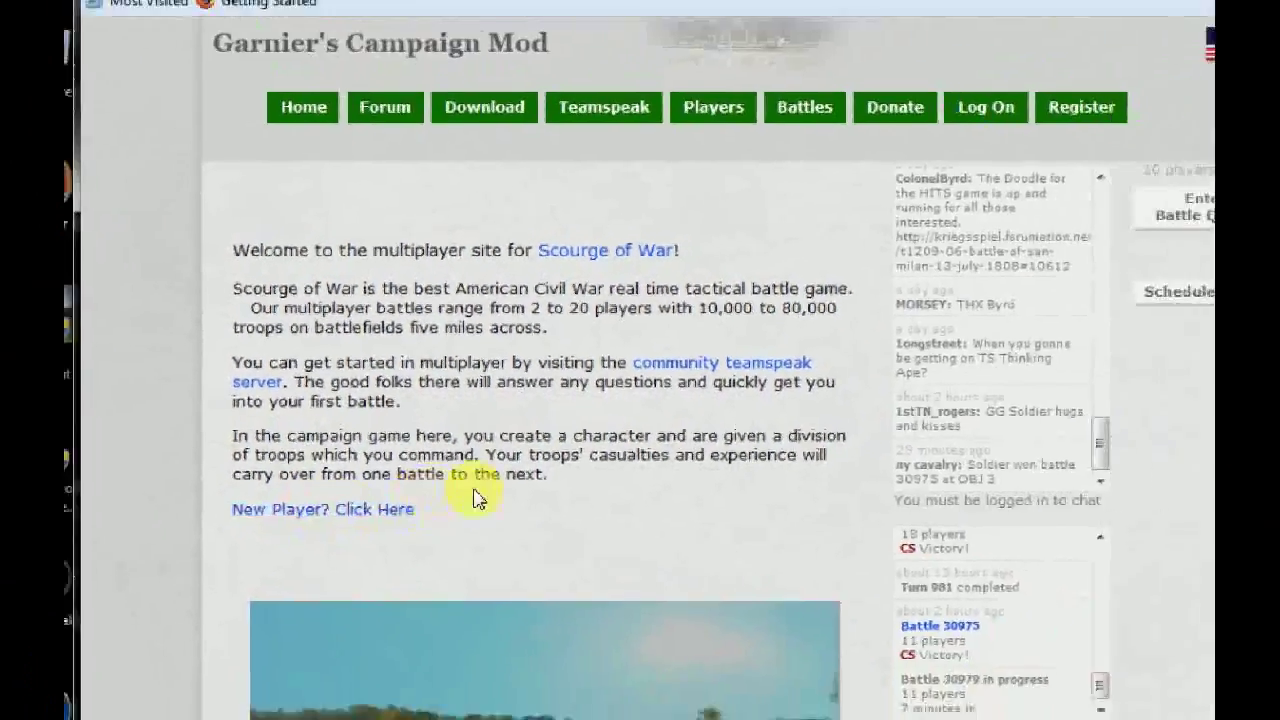
pyautogui.click(447, 557)
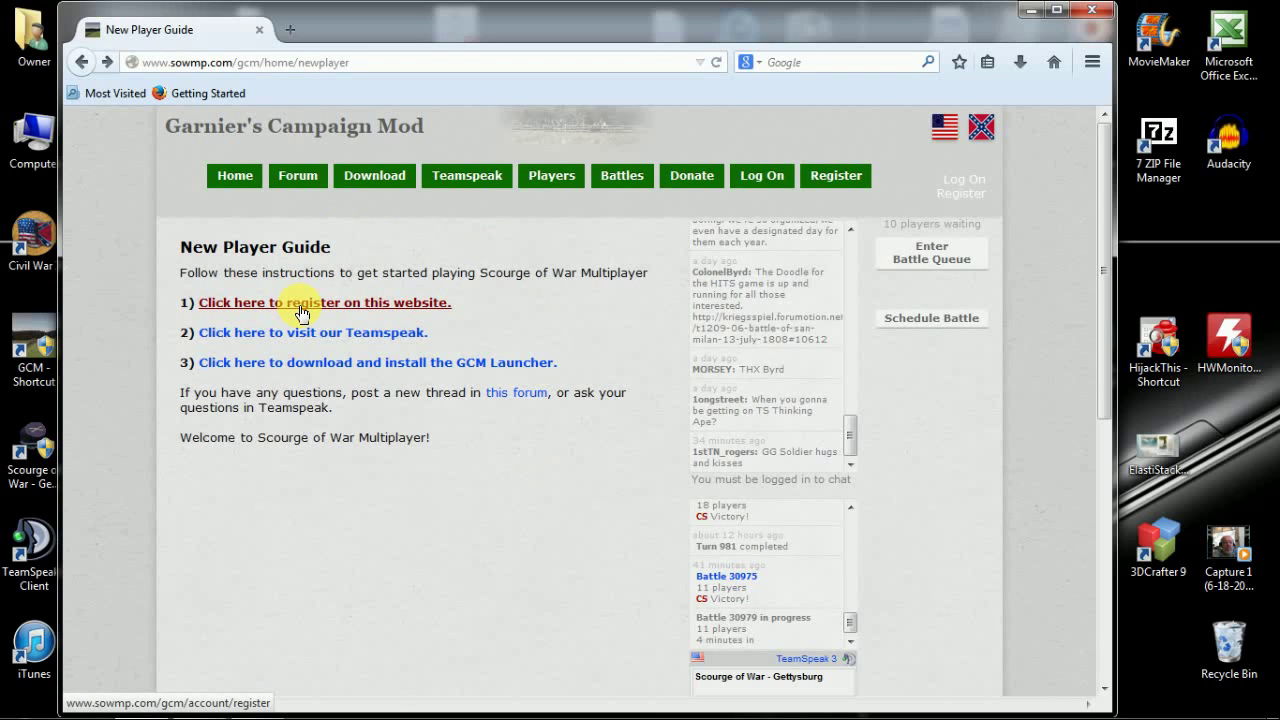
# - Open the registration form and enter user name 'video' plus the e-mail address
pyautogui.click(301, 312)
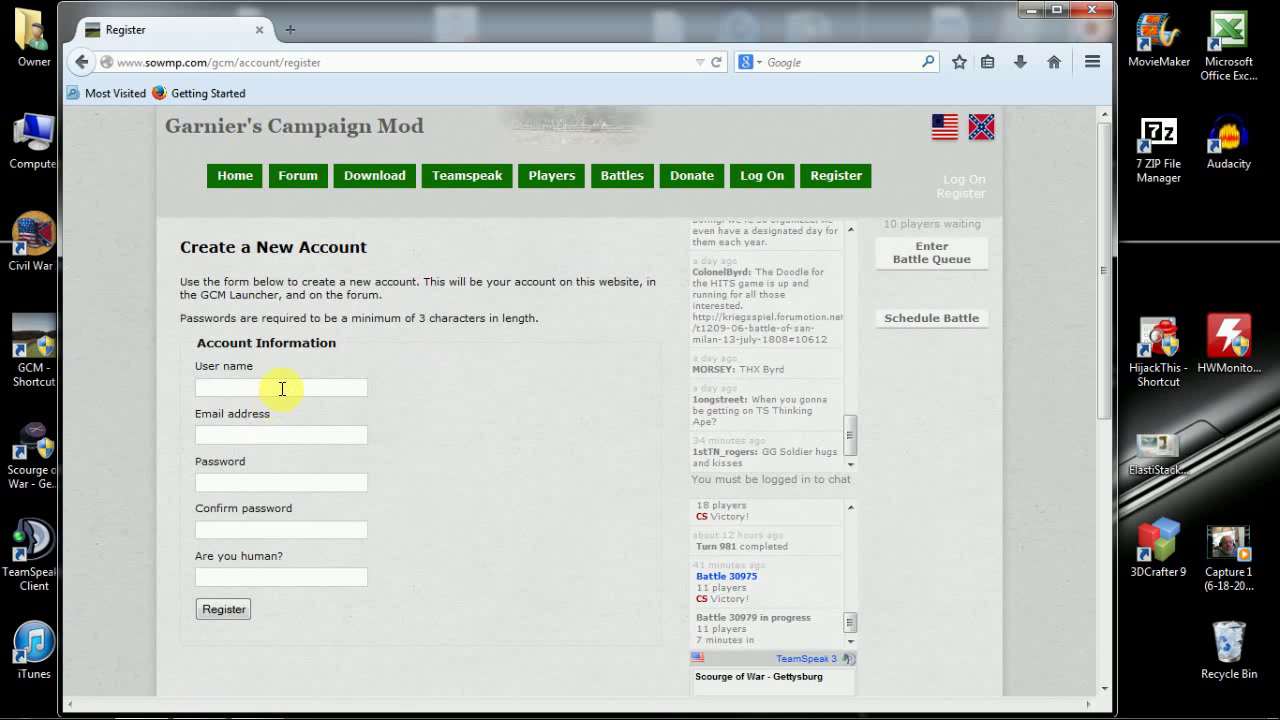
pyautogui.click(284, 386)
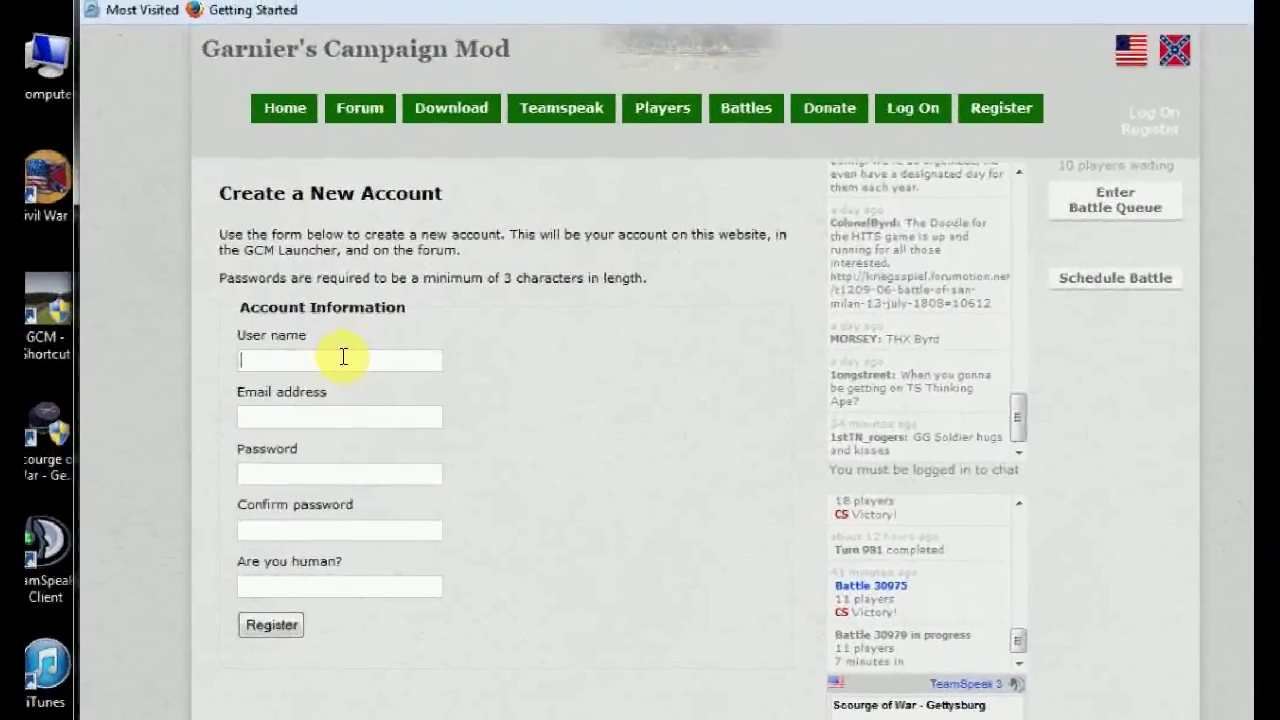
pyautogui.write('vi')
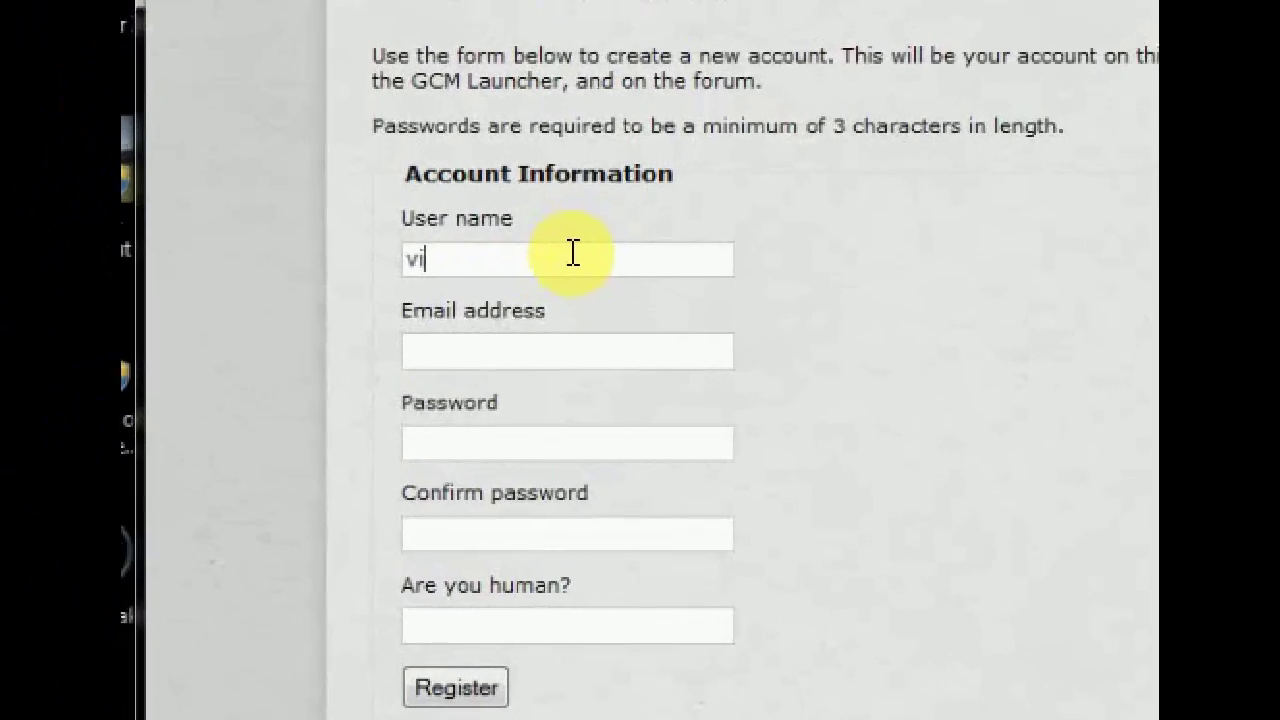
pyautogui.write('deo')
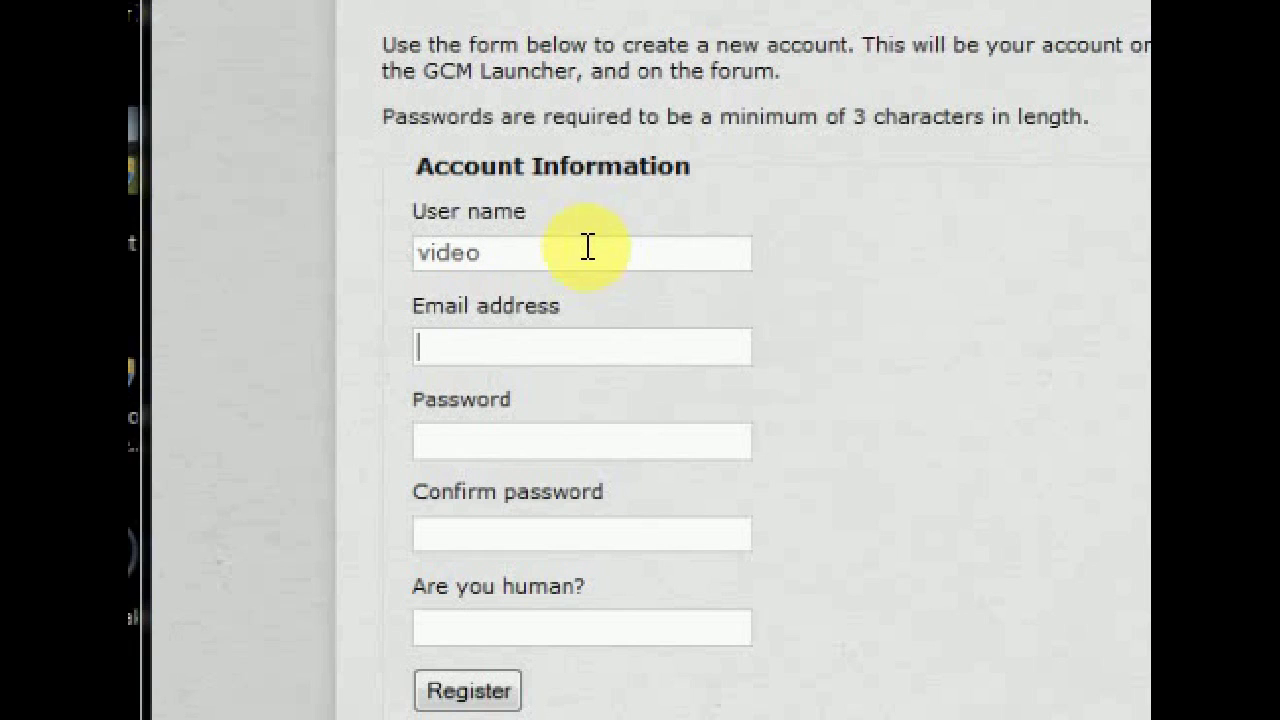
pyautogui.press('Tab')
pyautogui.write('kusiaki')
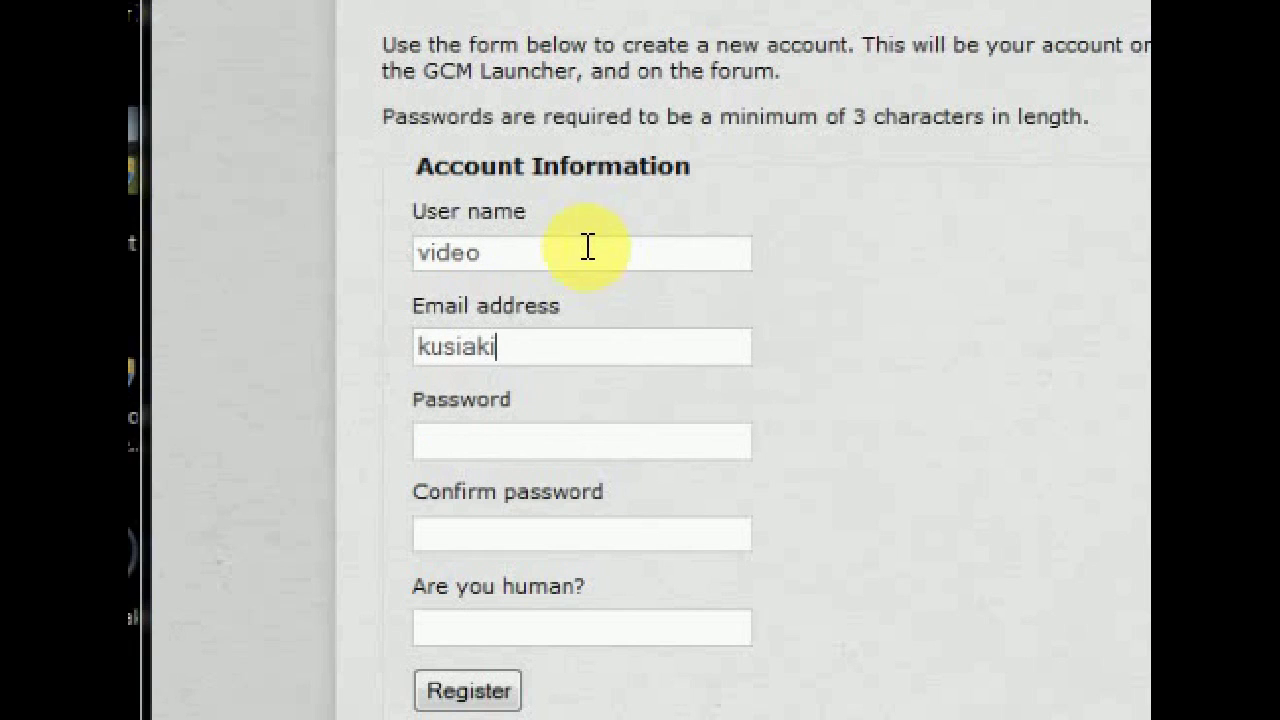
pyautogui.press('BackSpace')
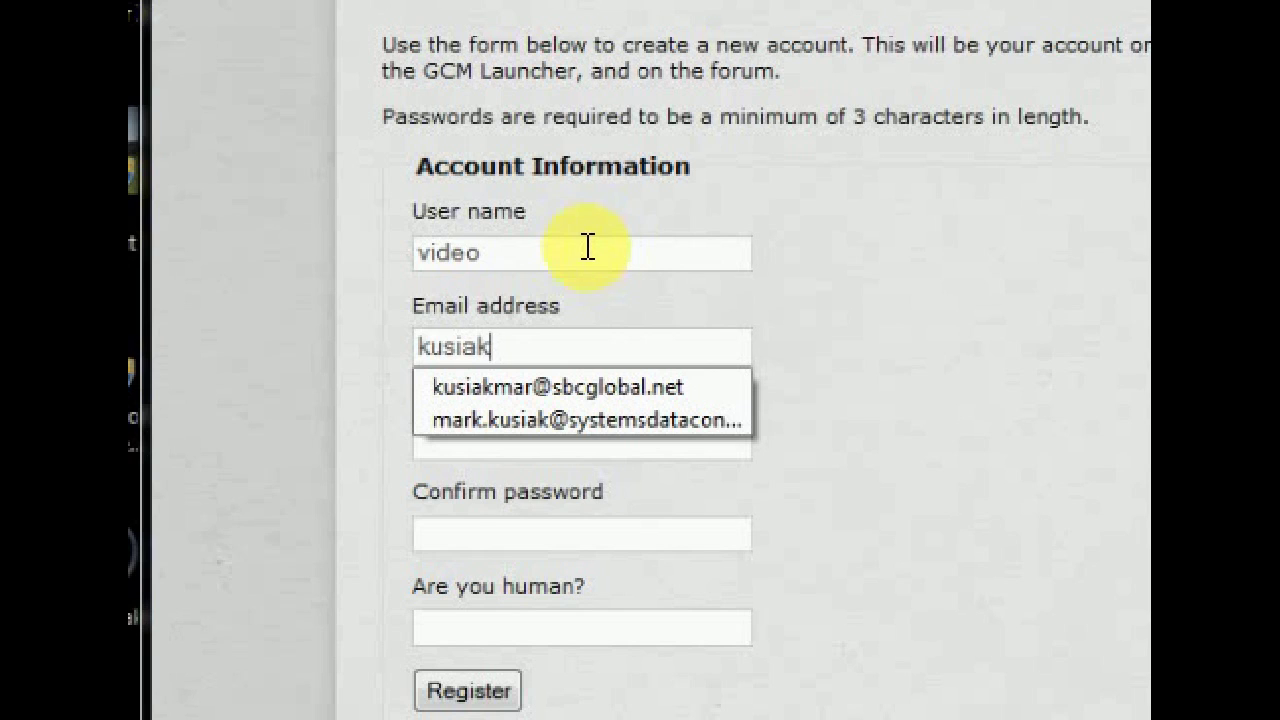
pyautogui.click(558, 390)
# - Enter and confirm the account password, answer YES to 'Are you human?', and register
pyautogui.click(537, 432)
pyautogui.write('12345')
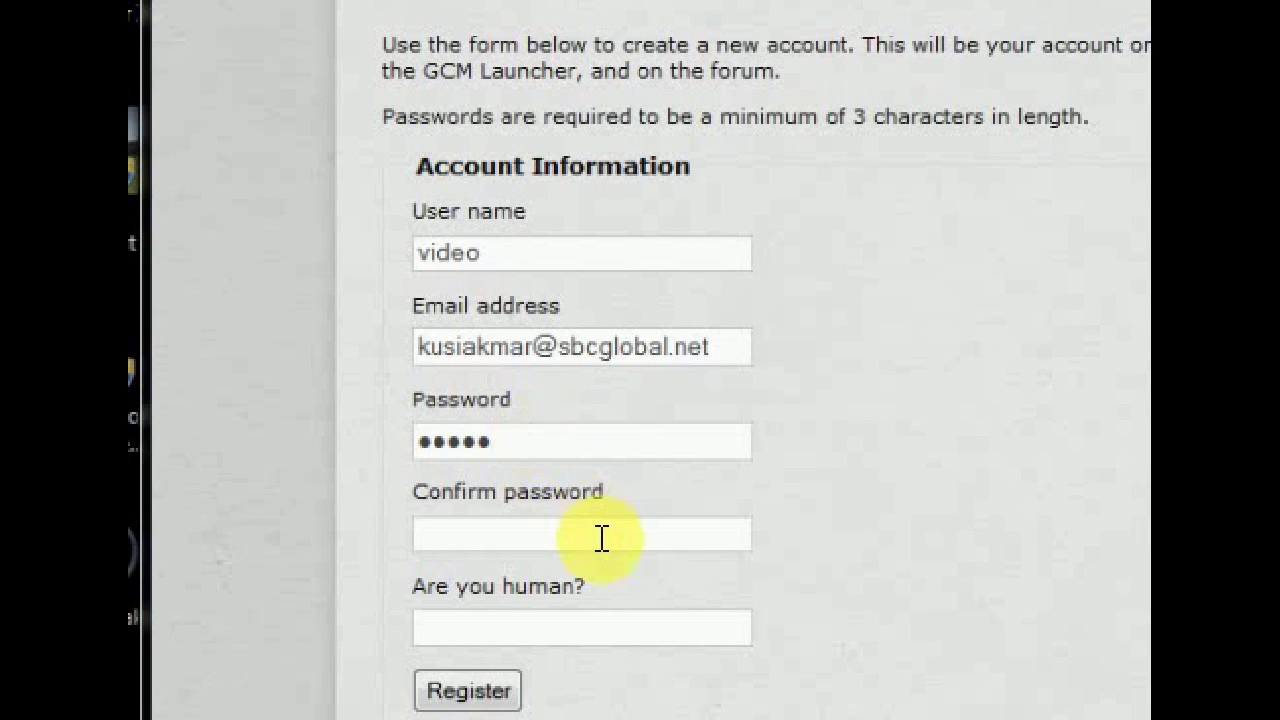
pyautogui.click(601, 542)
pyautogui.write('12345')
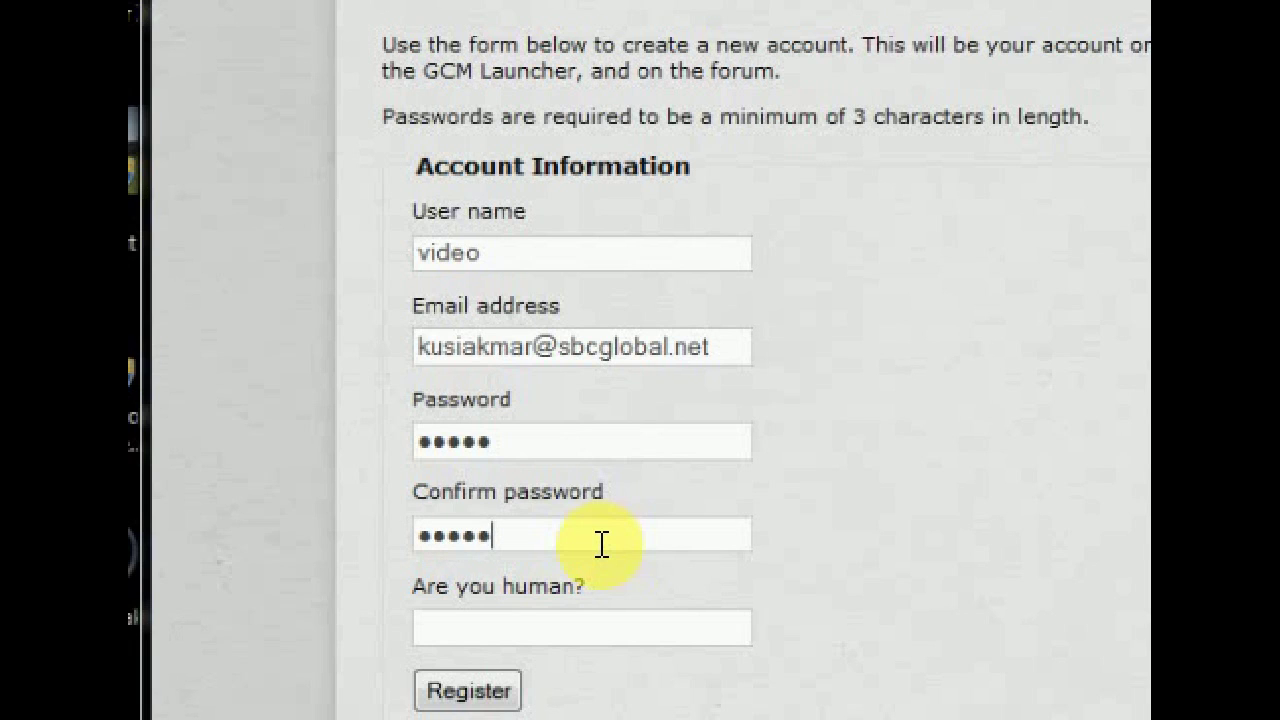
pyautogui.click(540, 620)
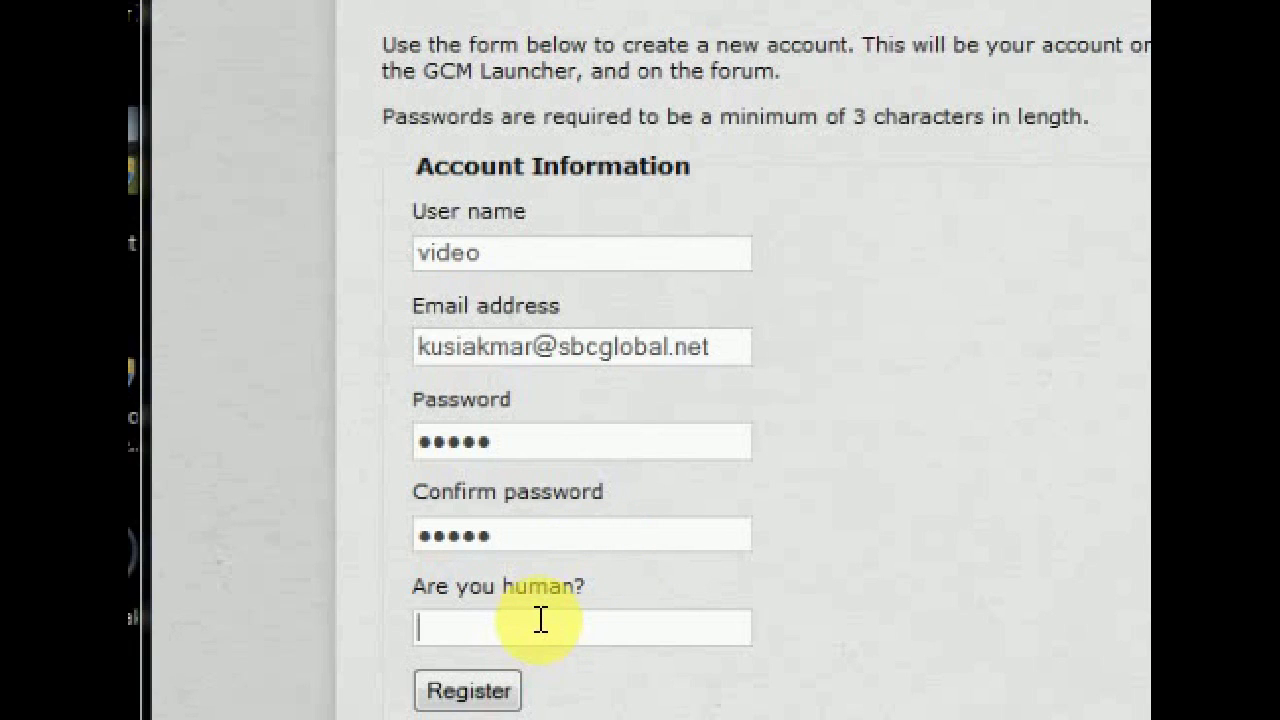
pyautogui.write('YES')
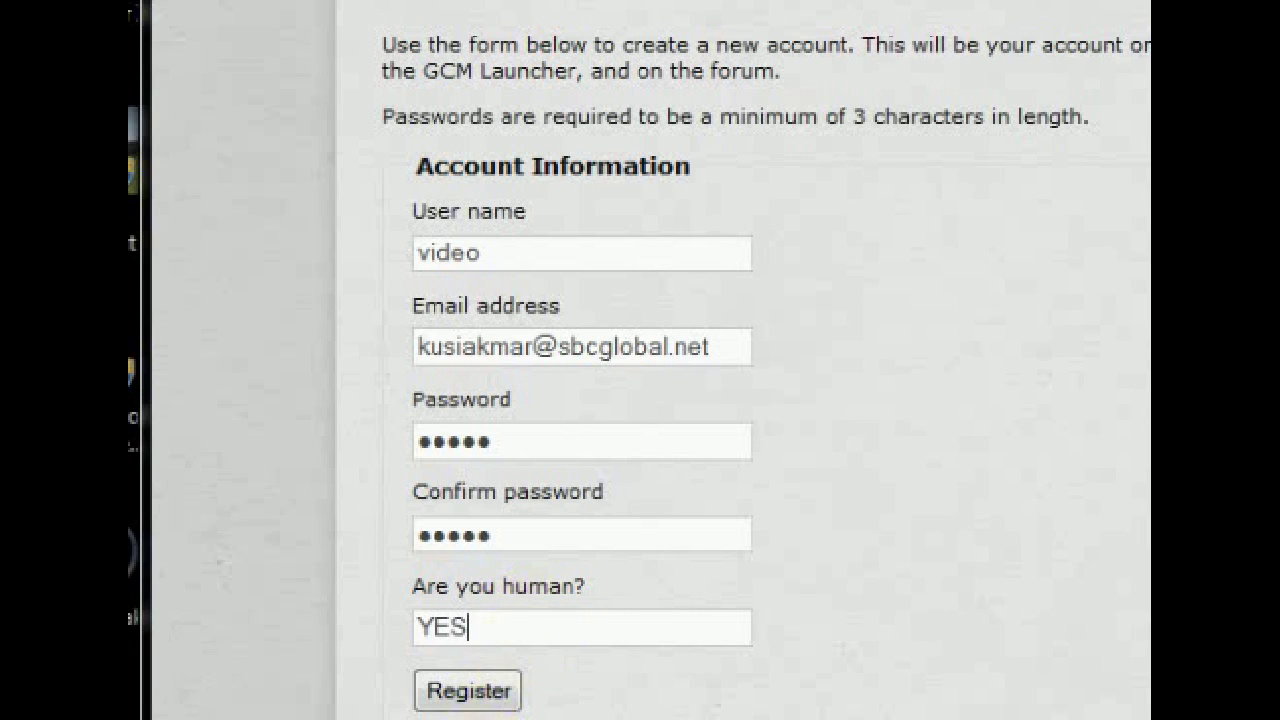
pyautogui.click(476, 697)
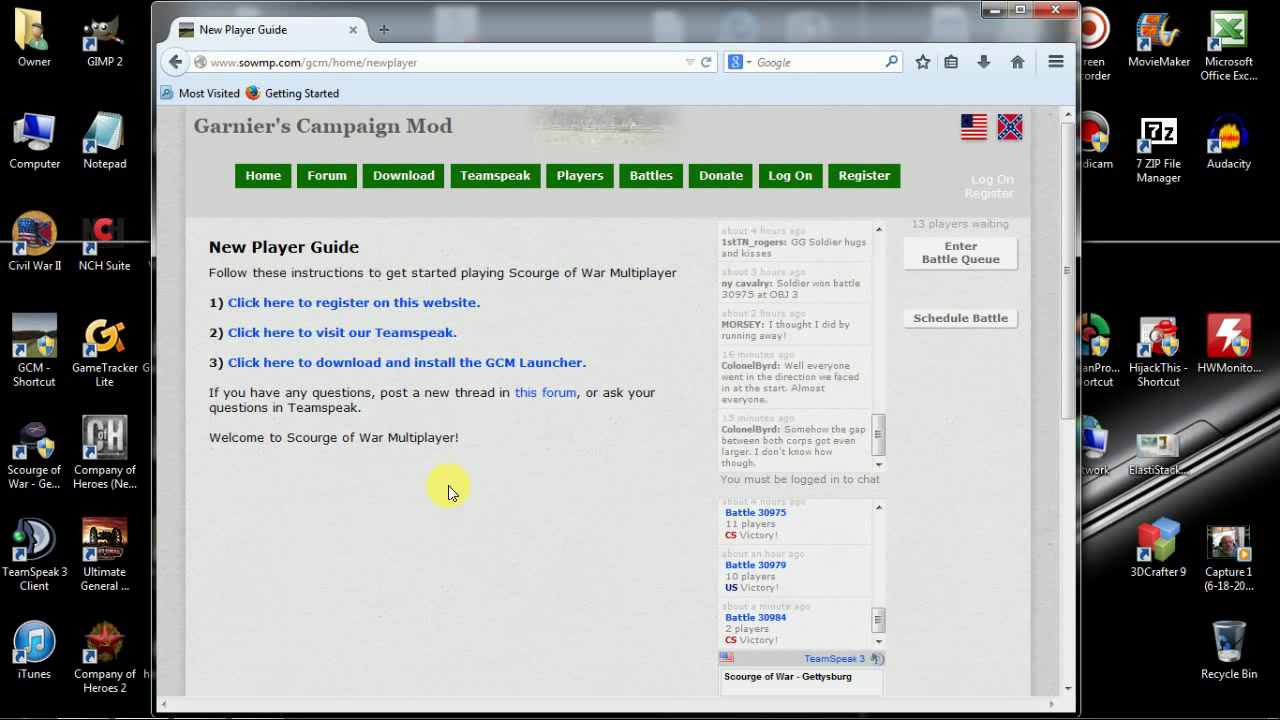
pyautogui.click(329, 337)
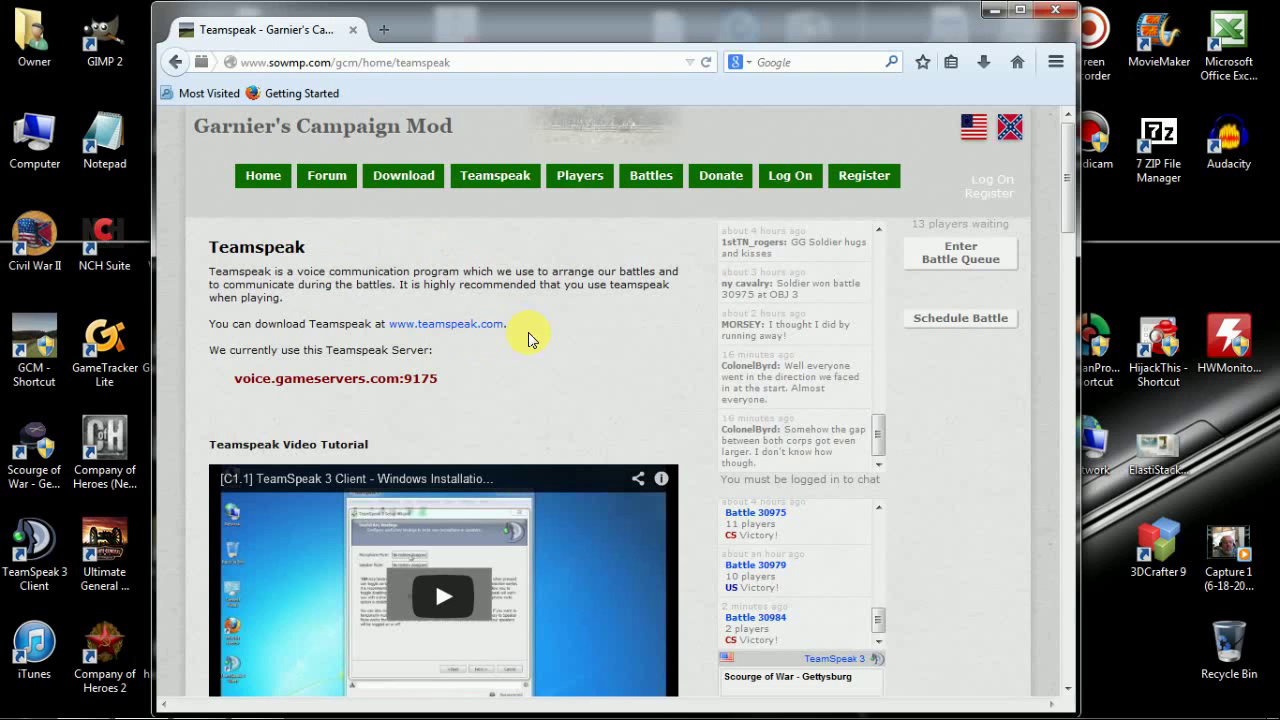
pyautogui.click(442, 326)
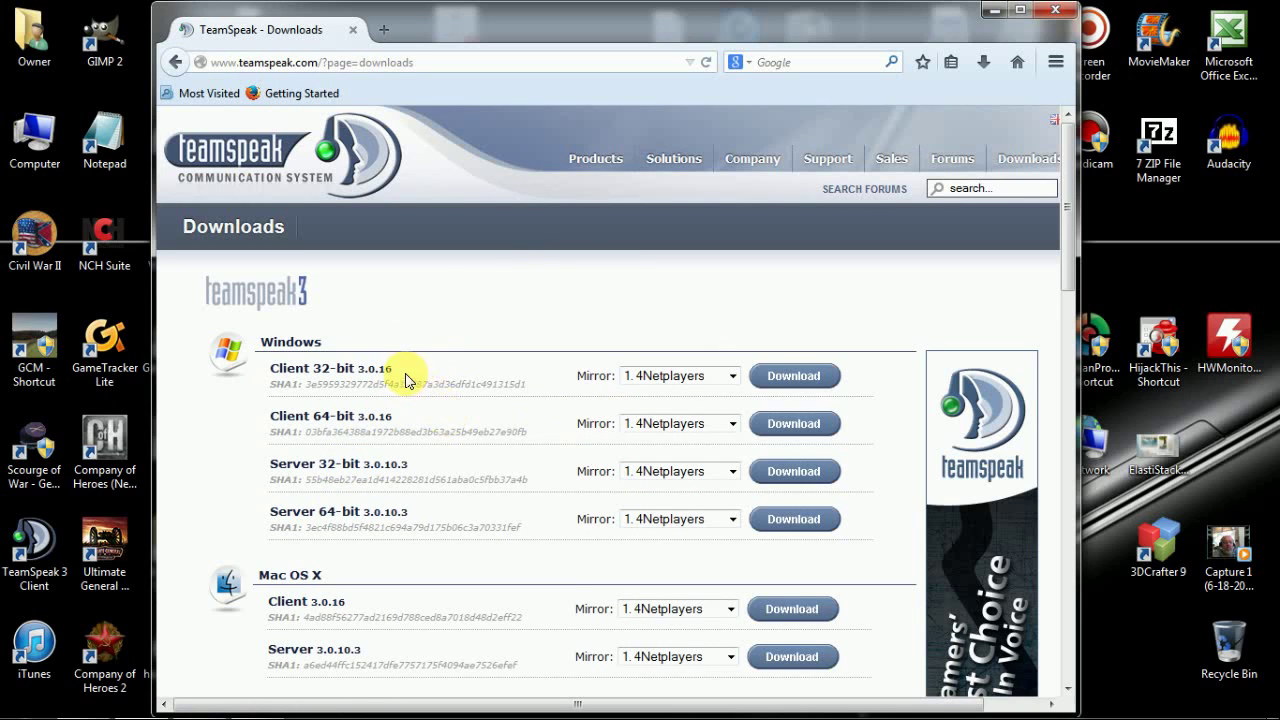
# - Download the 64-bit Windows client TeamSpeak3-Client-win64-3.0.16.exe, accepting the license and skipping the survey
pyautogui.click(785, 424)
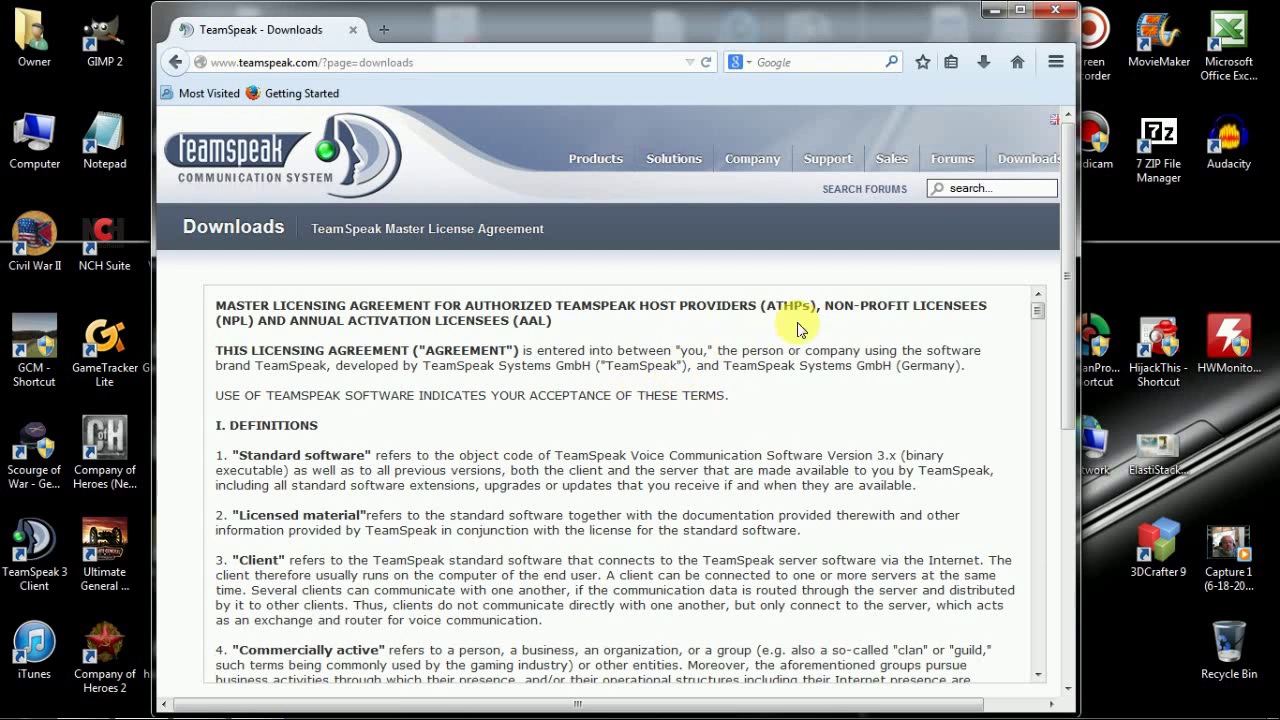
pyautogui.moveTo(1057, 214); pyautogui.dragTo(1067, 401)
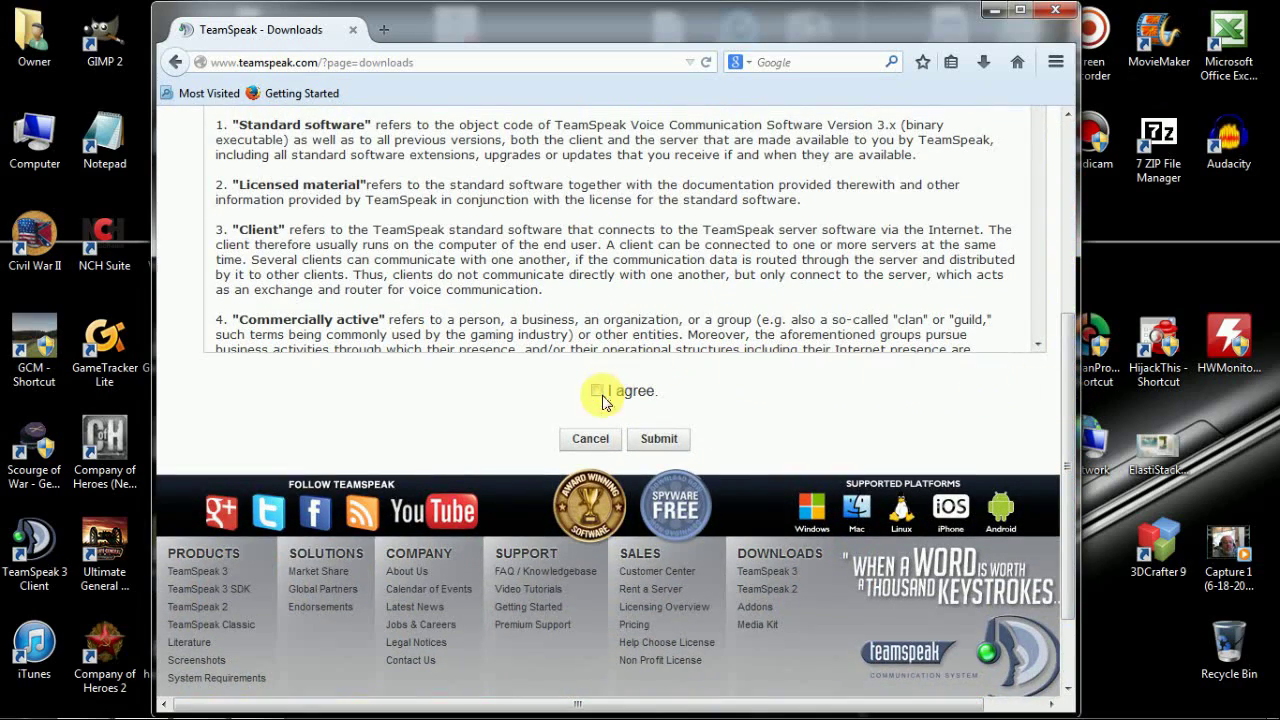
pyautogui.click(652, 443)
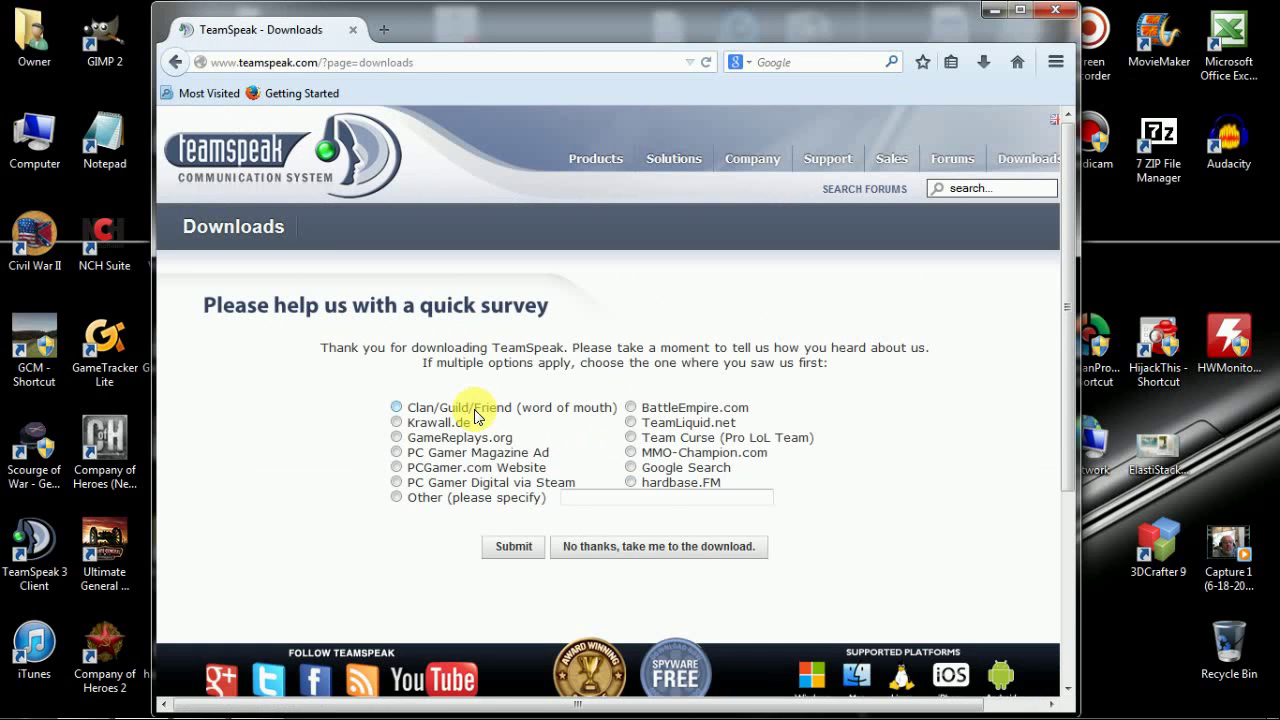
pyautogui.click(686, 554)
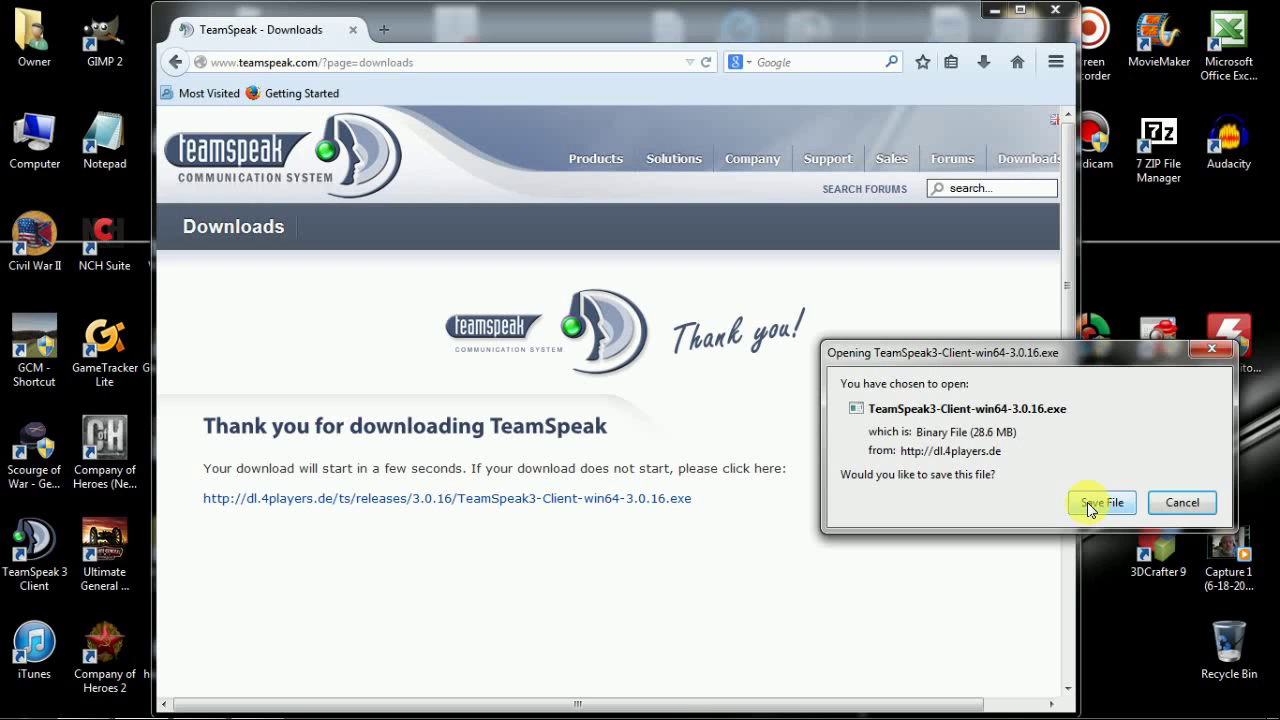
pyautogui.click(1087, 502)
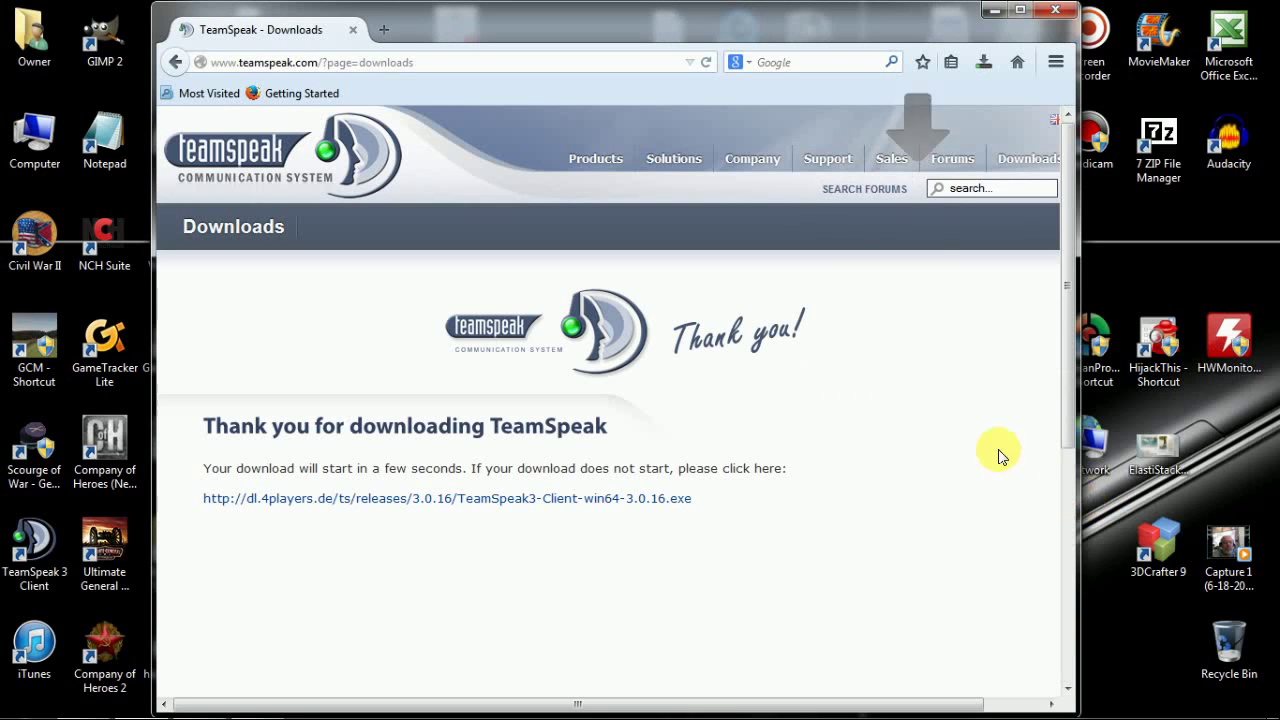
pyautogui.click(986, 64)
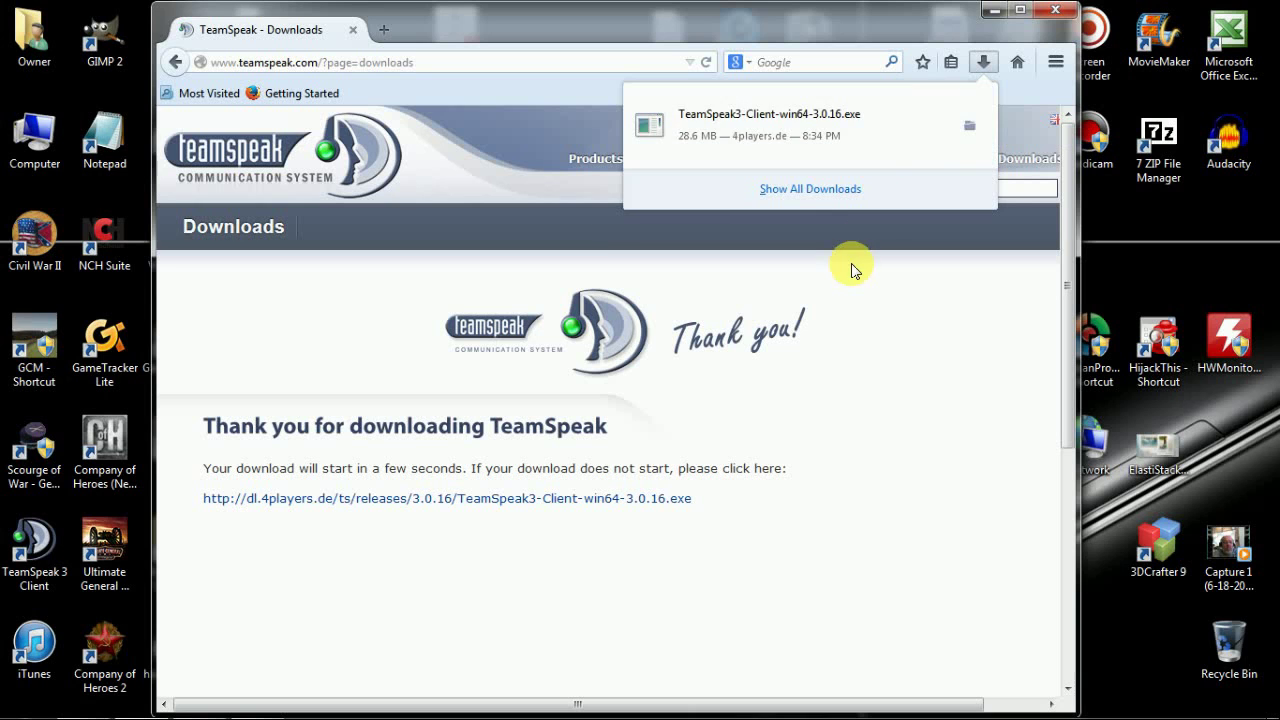
pyautogui.click(890, 269)
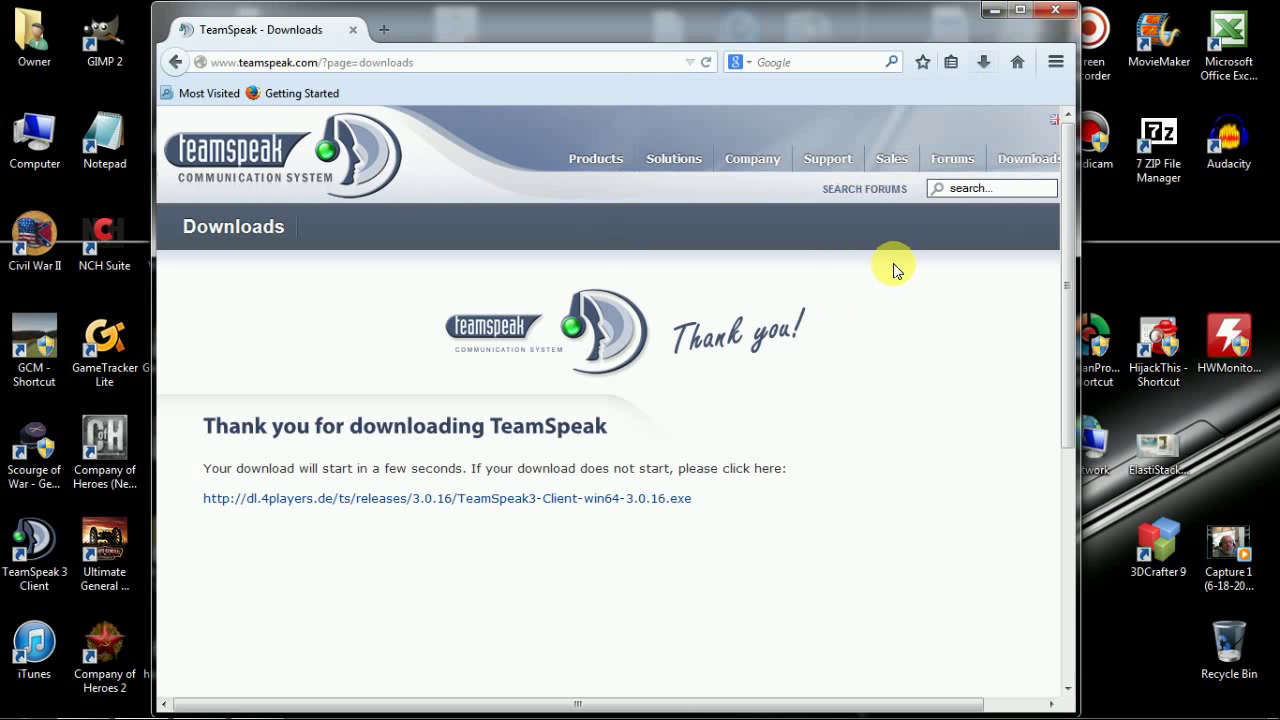
# - Run TeamSpeak3-Client-win64-3.0.16 from the Downloads folder in Windows Explorer
pyautogui.click(1000, 17)
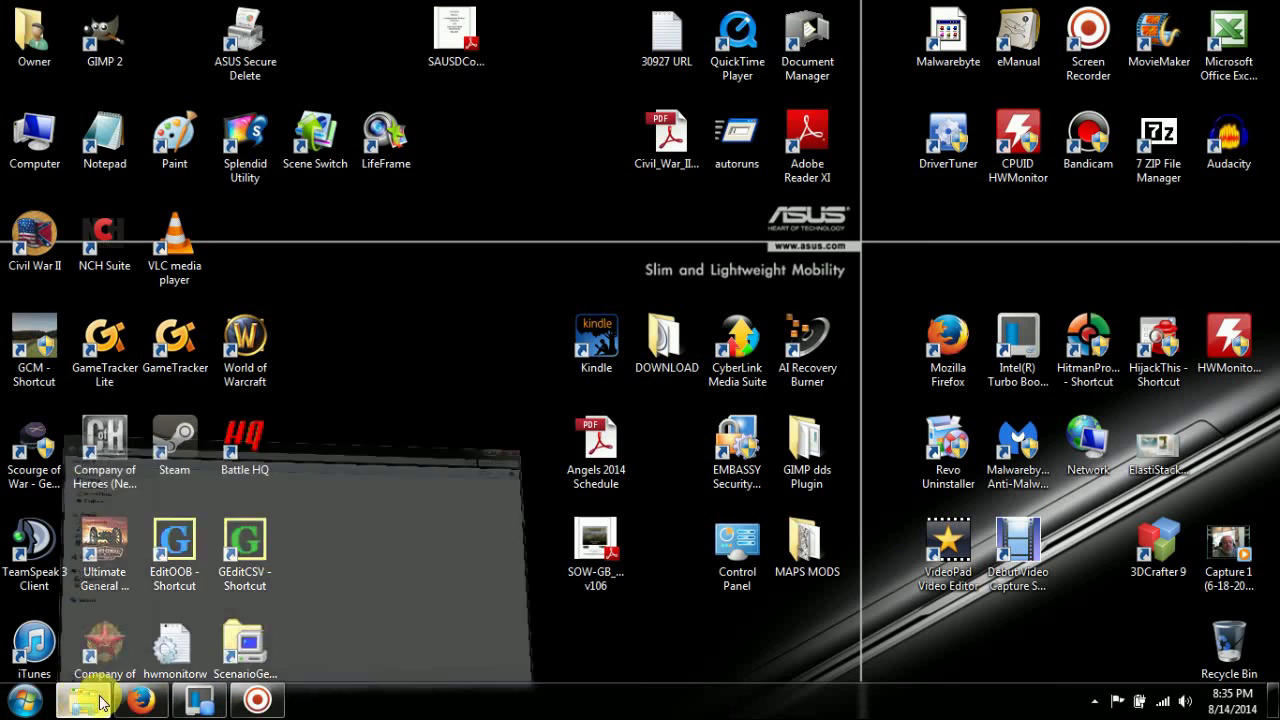
pyautogui.click(90, 703)
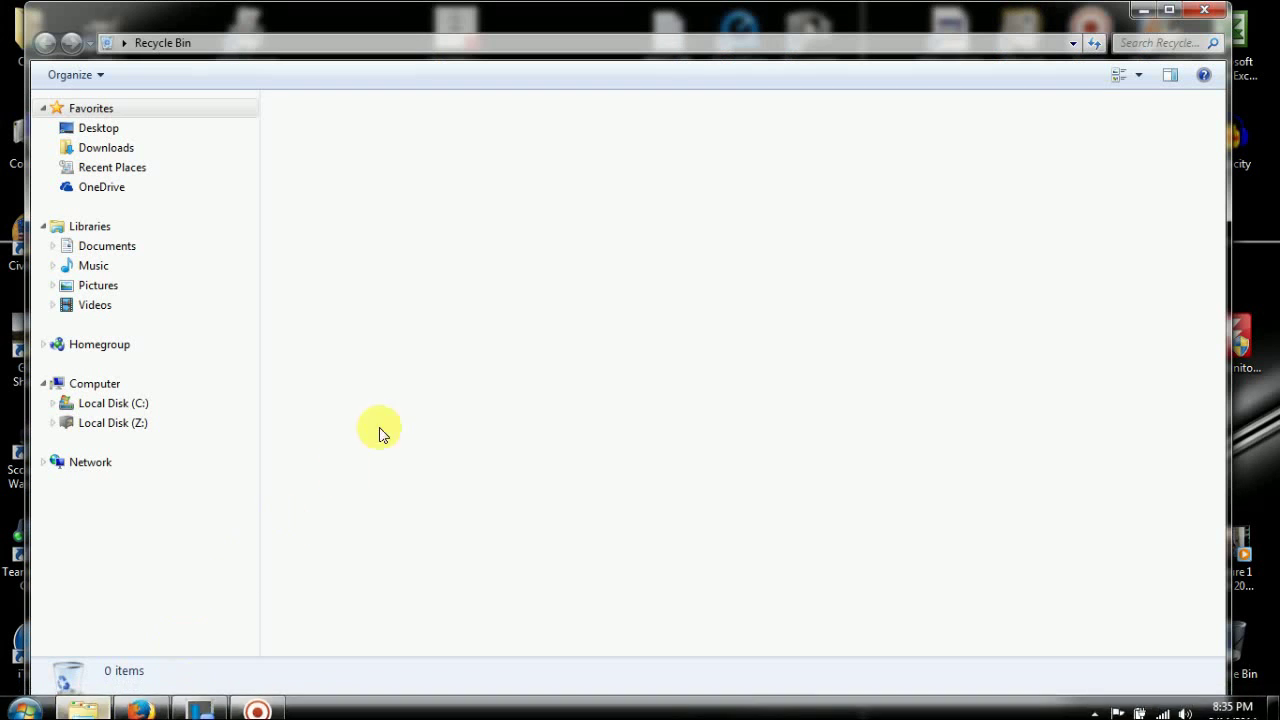
pyautogui.click(77, 153)
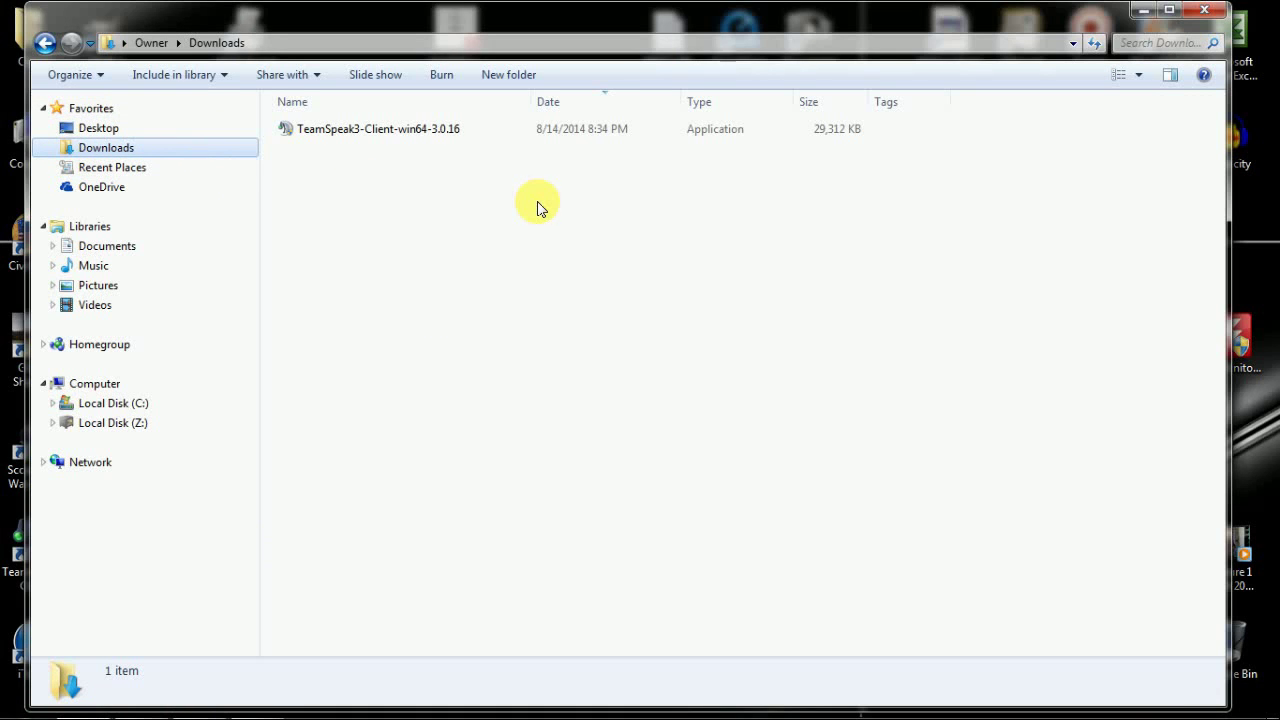
pyautogui.doubleClick(352, 129)
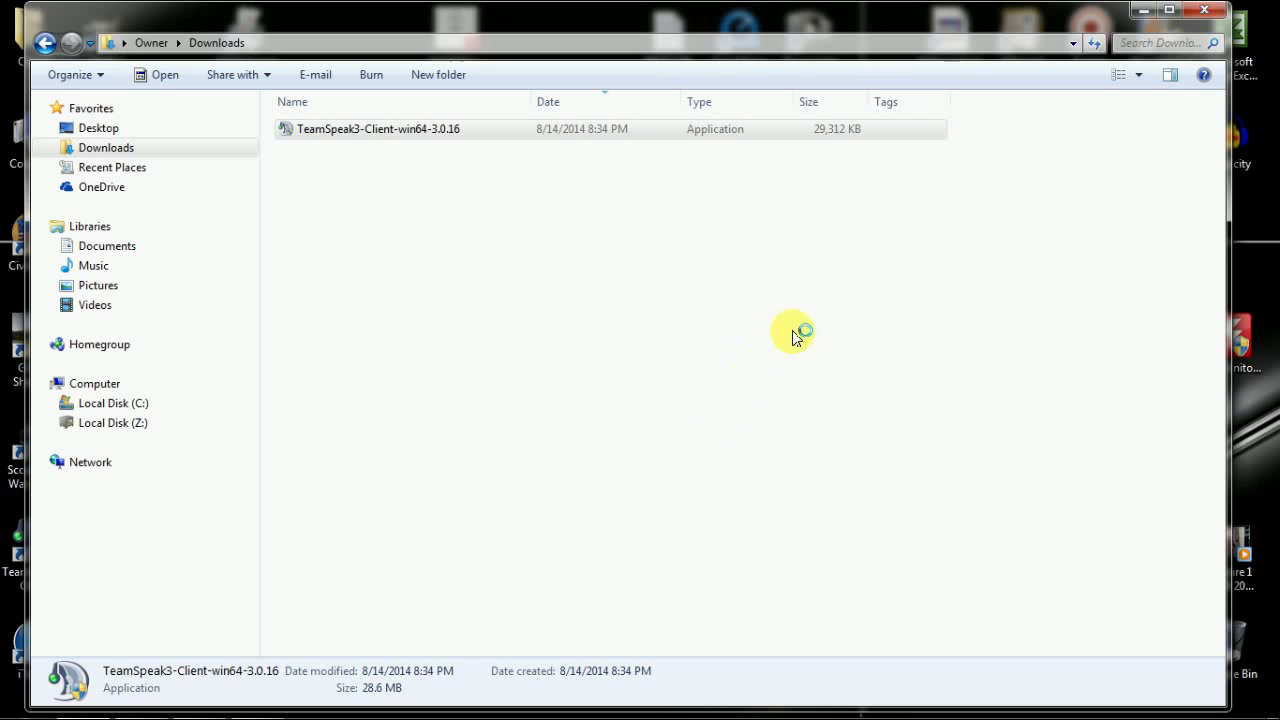
pyautogui.click(1140, 16)
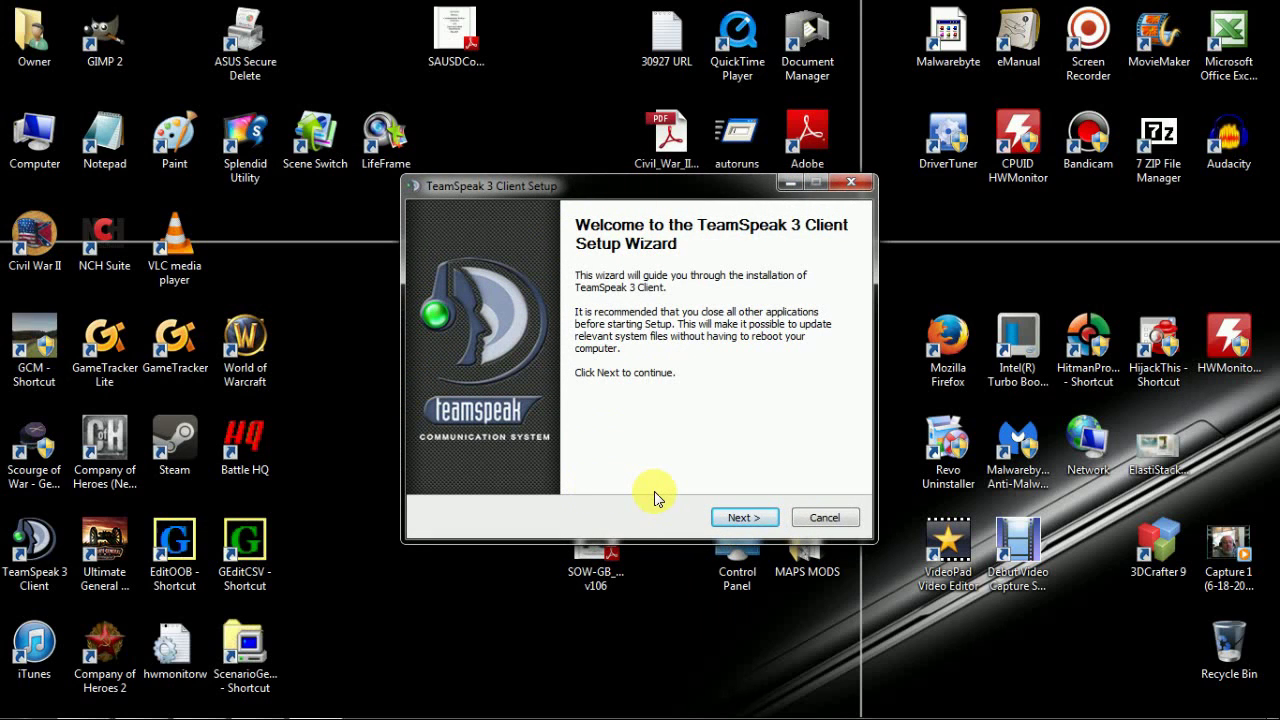
# - Accept the TeamSpeak license, then cancel at Choose Users and confirm quitting setup
pyautogui.click(741, 519)
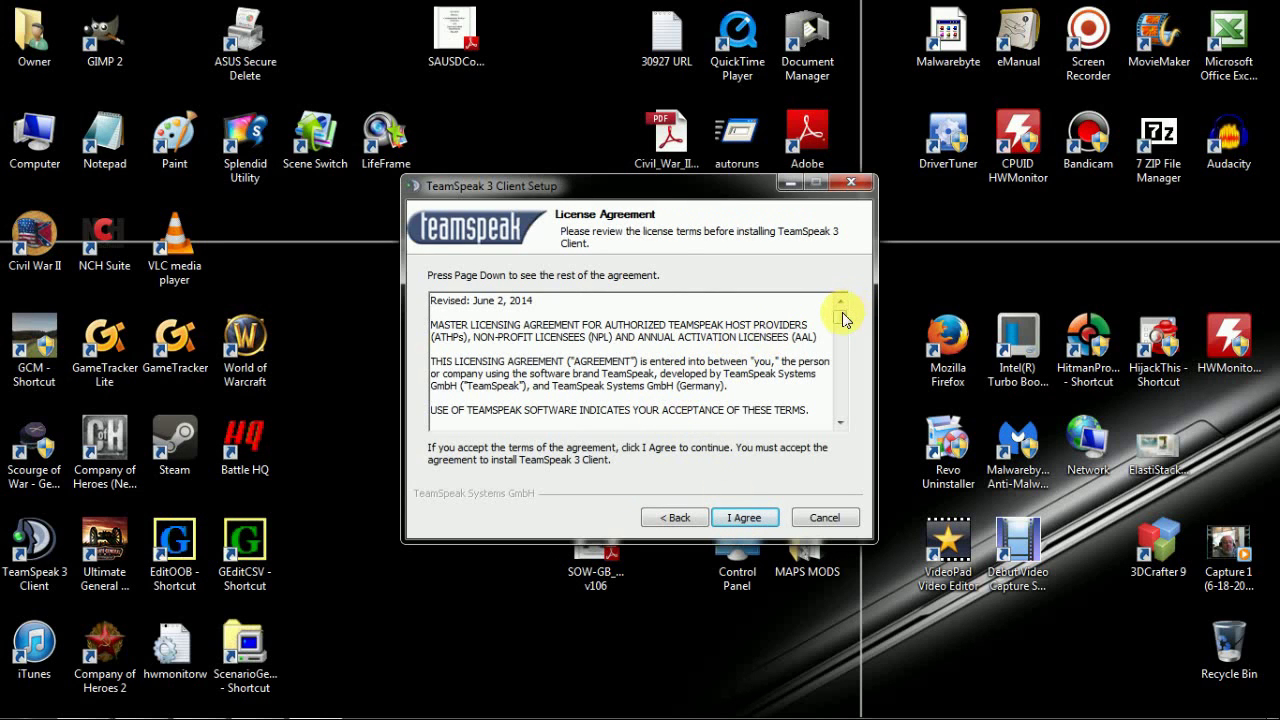
pyautogui.moveTo(841, 316); pyautogui.dragTo(844, 432)
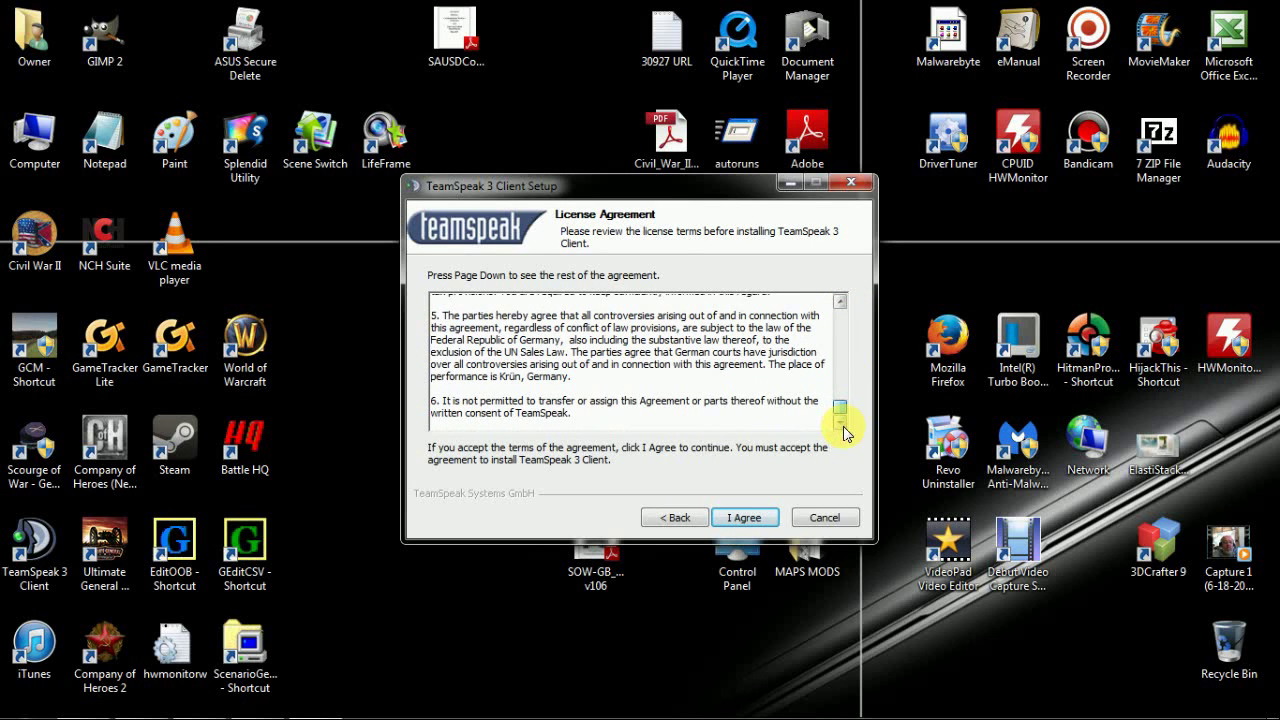
pyautogui.click(737, 517)
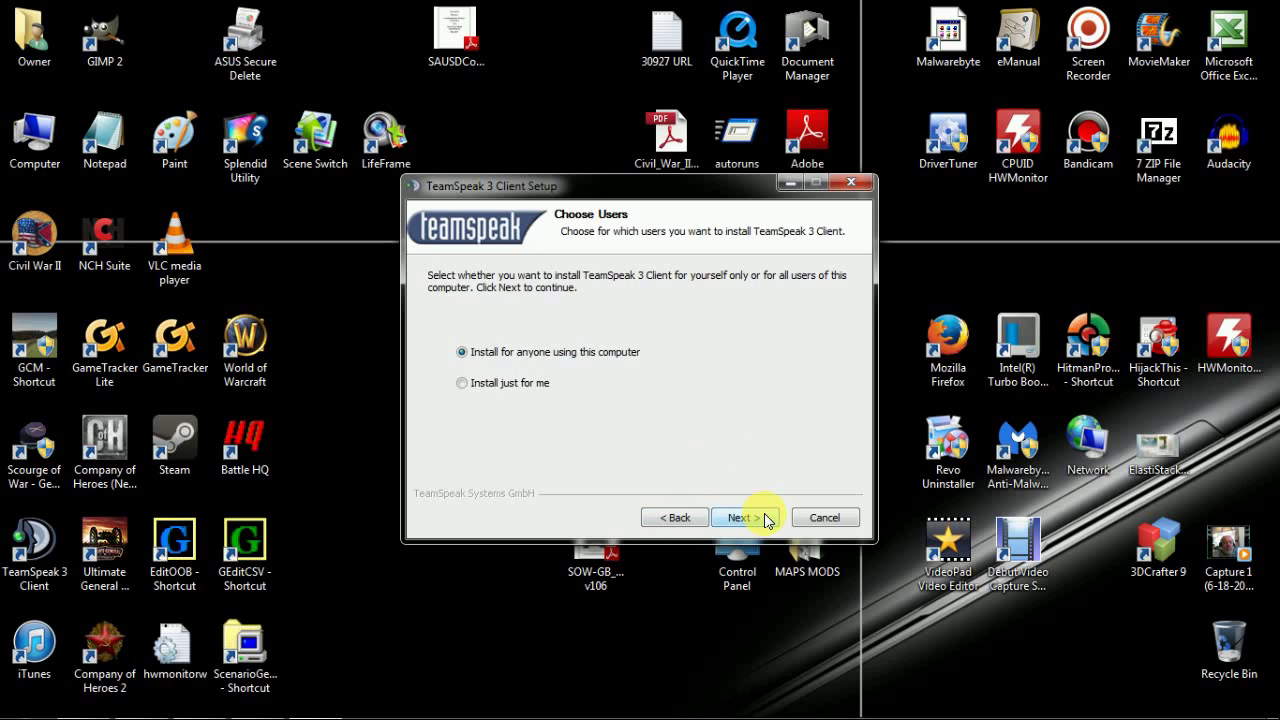
pyautogui.click(817, 519)
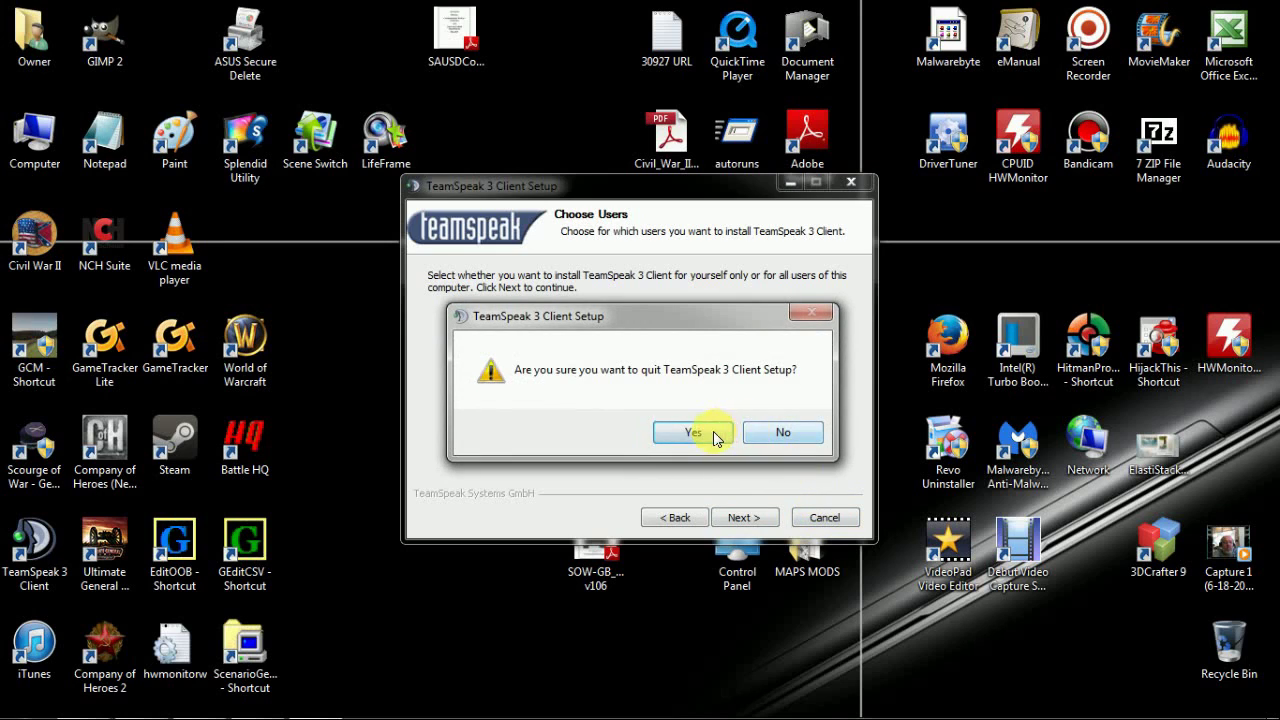
pyautogui.click(716, 437)
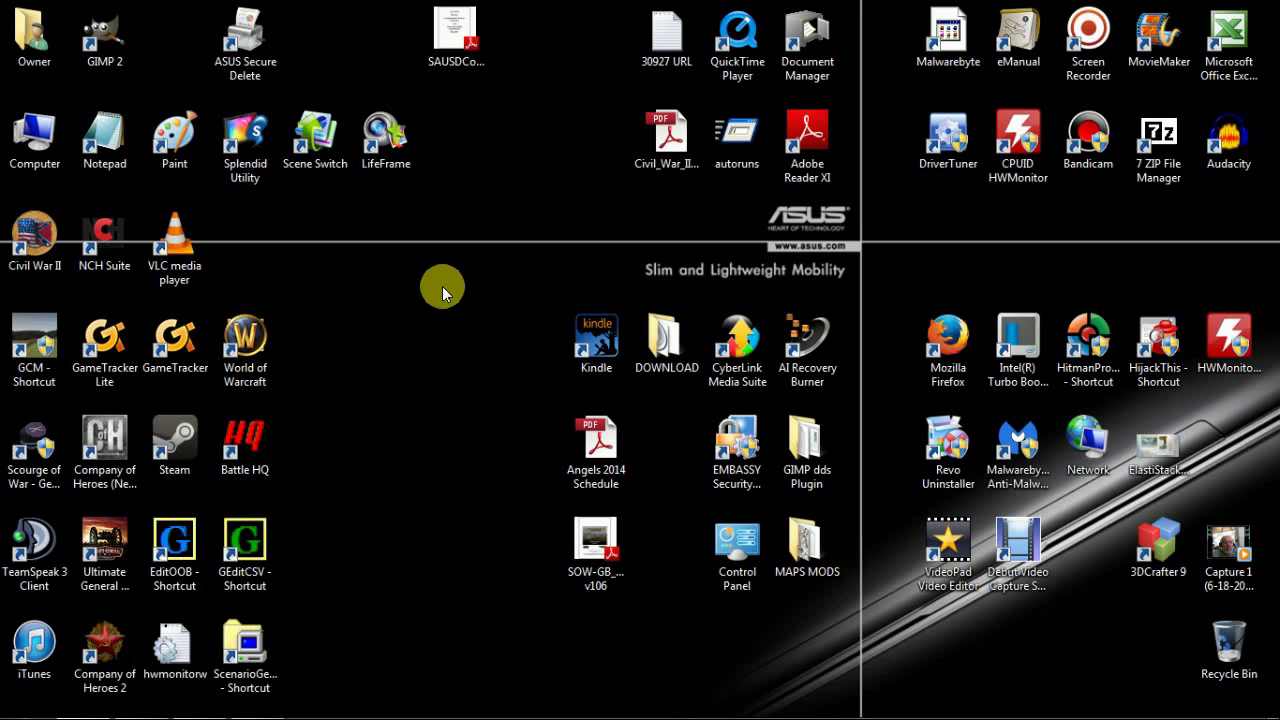
# - In TeamSpeak 3, connect to server address voice.gameservers.com:9175 via Connections > Connect
pyautogui.click(45, 557)
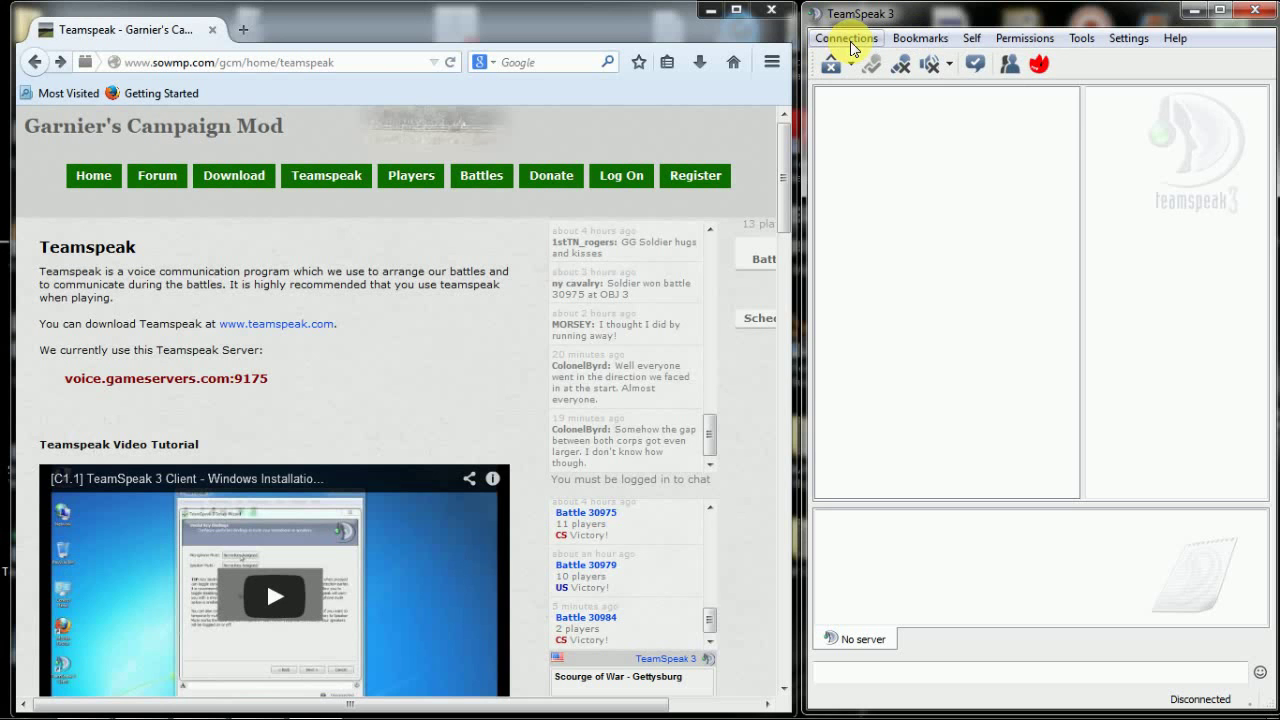
pyautogui.click(850, 41)
pyautogui.click(853, 57)
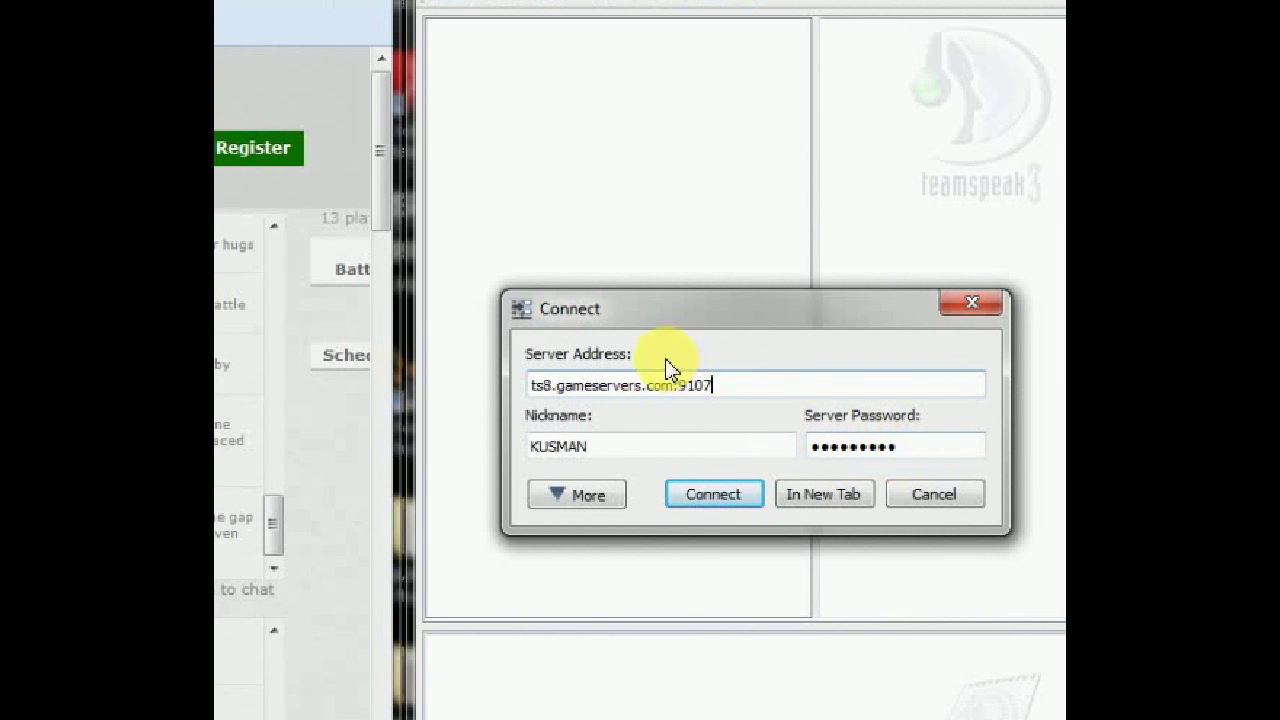
pyautogui.moveTo(714, 383); pyautogui.dragTo(491, 397)
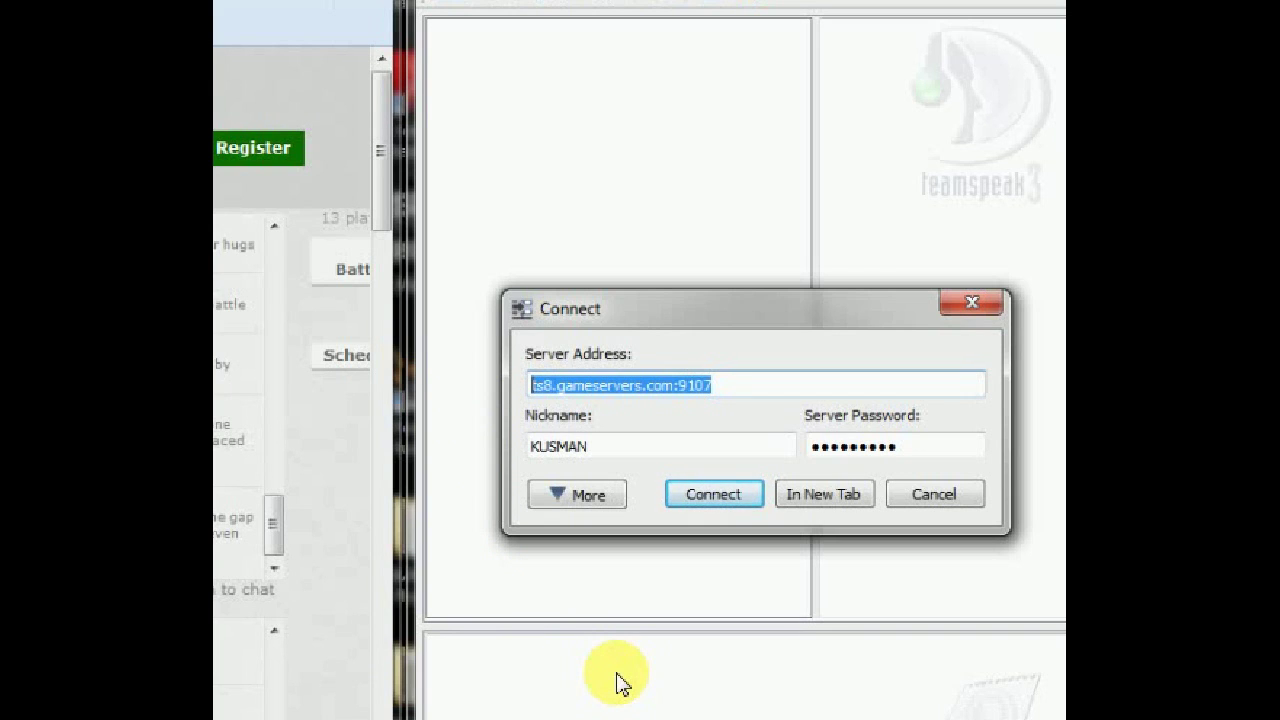
pyautogui.write('voice')
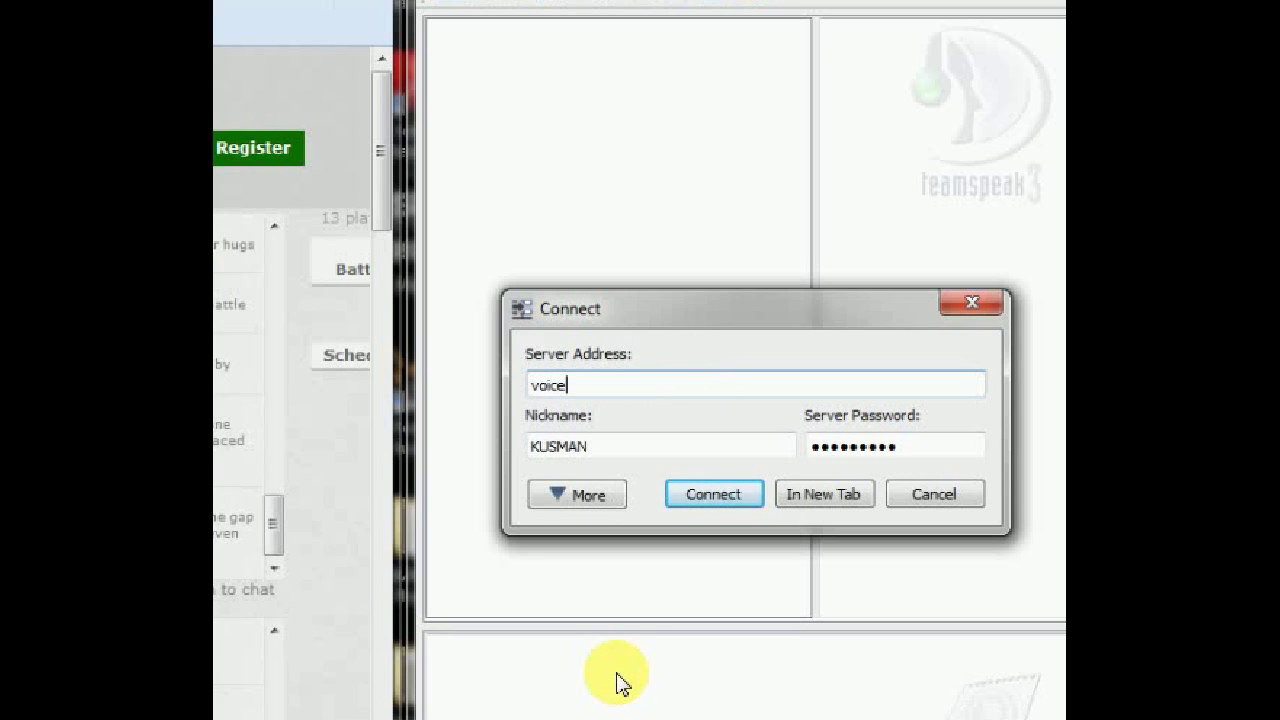
pyautogui.write('.gameservers.com')
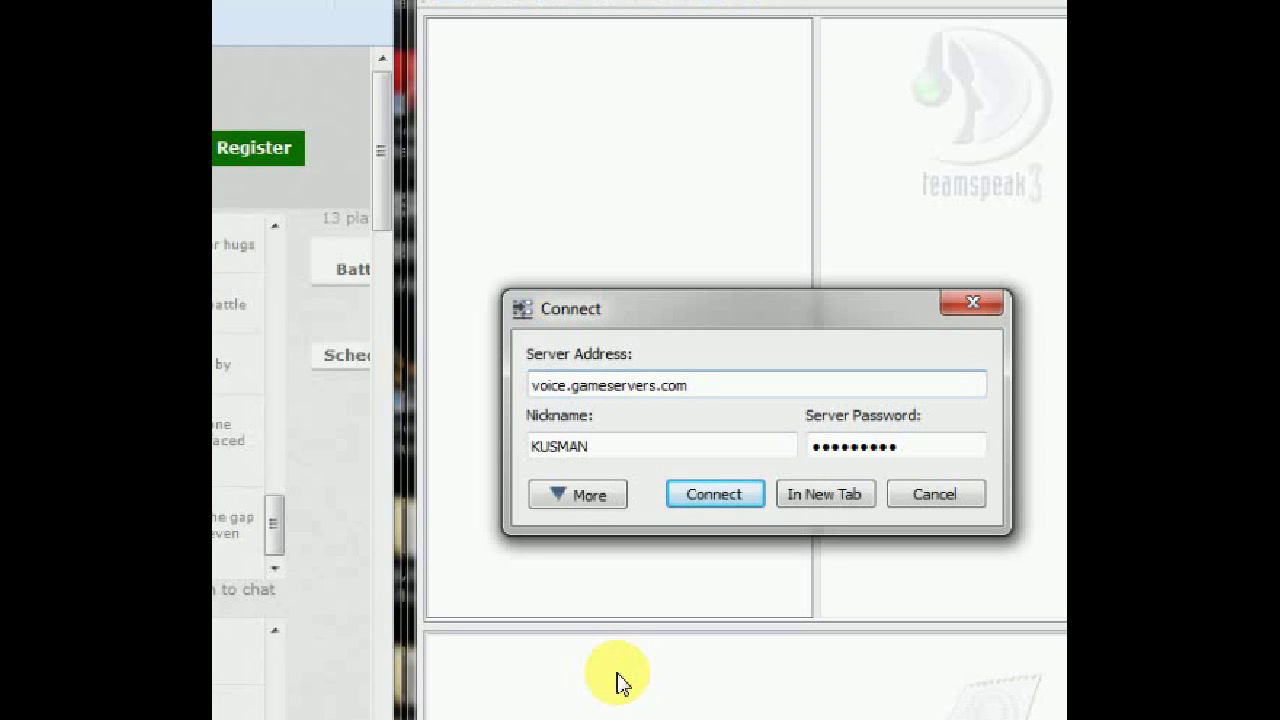
pyautogui.write(':9175')
pyautogui.click(640, 446)
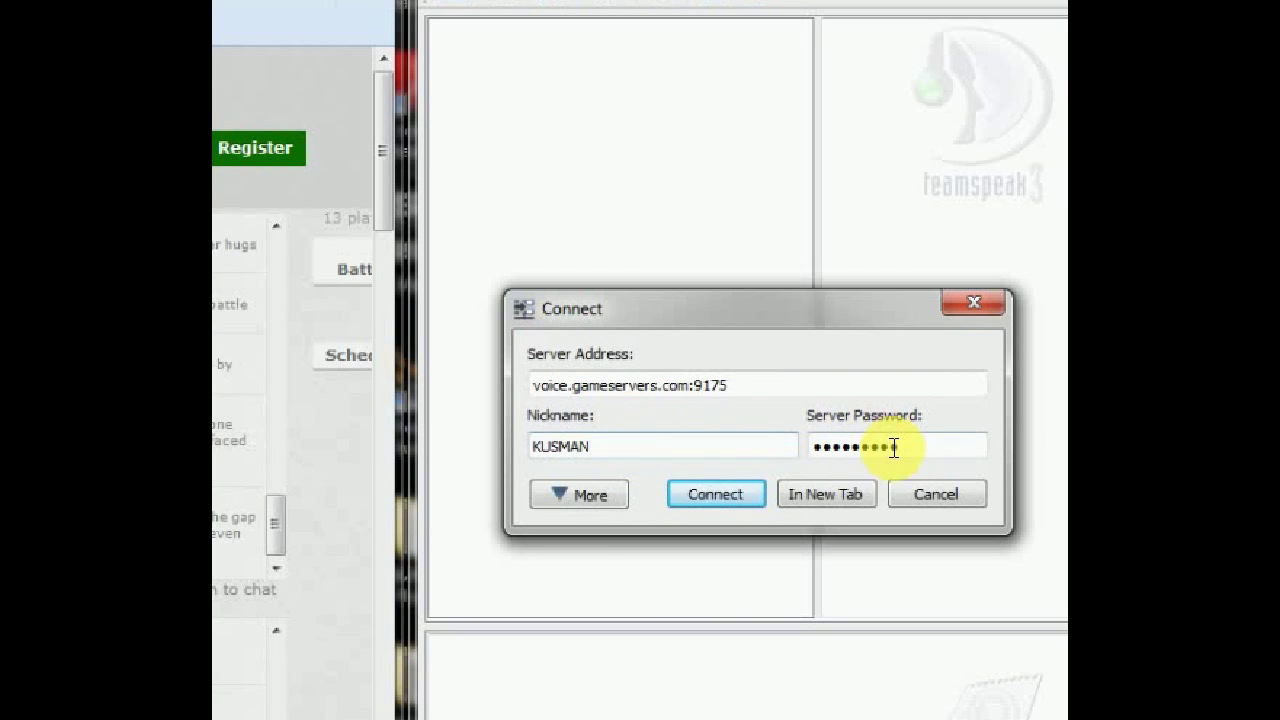
pyautogui.click(729, 505)
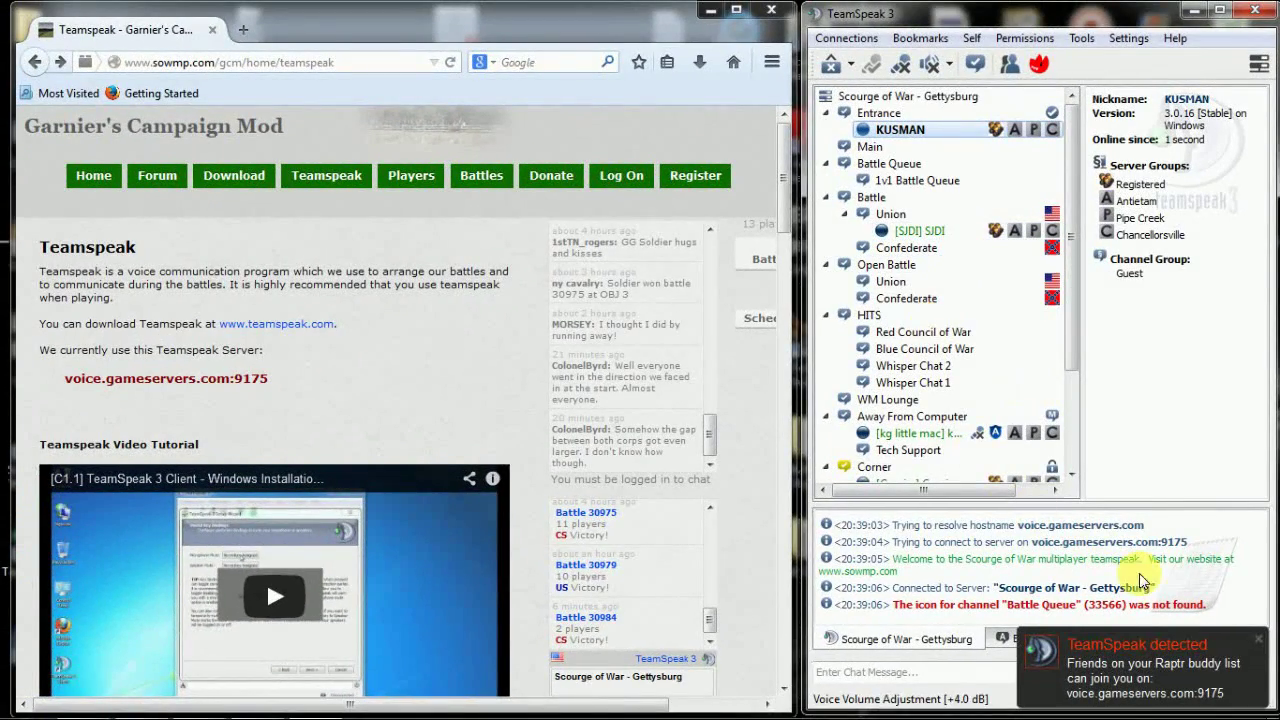
# - Dismiss the TeamSpeak detected notice and scroll through the Teamspeak page in Firefox
pyautogui.click(1259, 639)
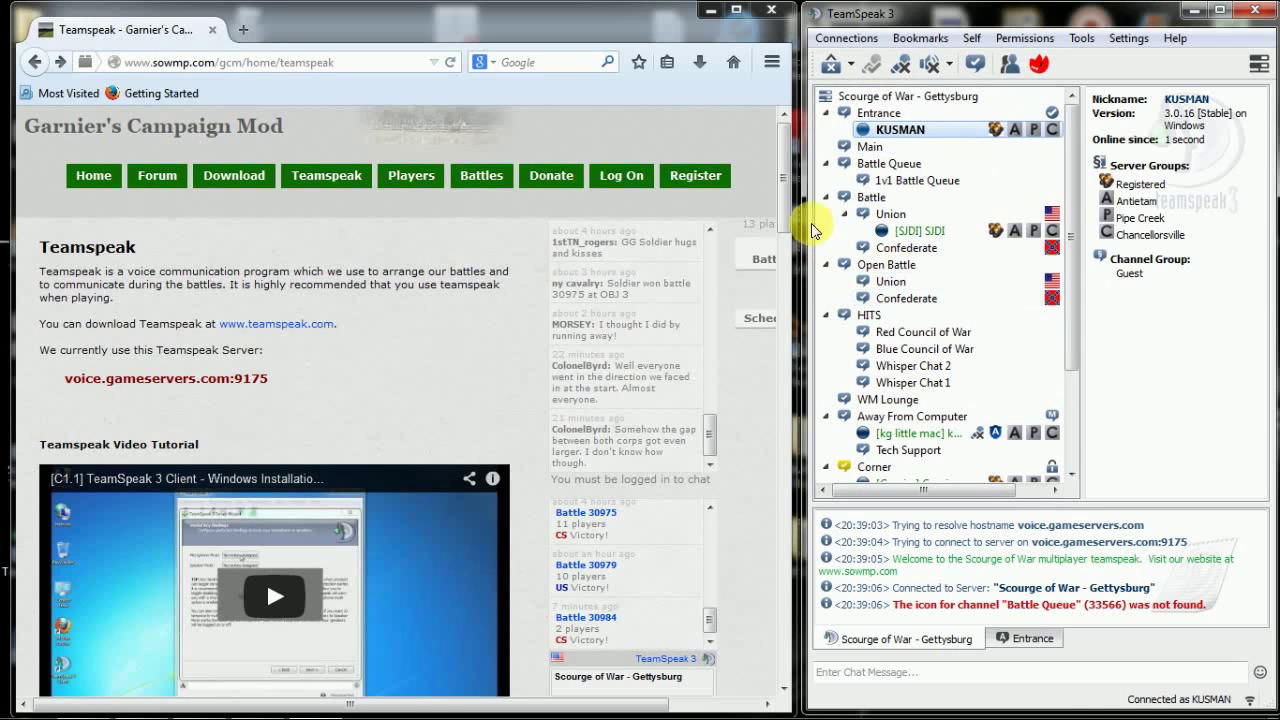
pyautogui.moveTo(787, 175); pyautogui.dragTo(765, 153)
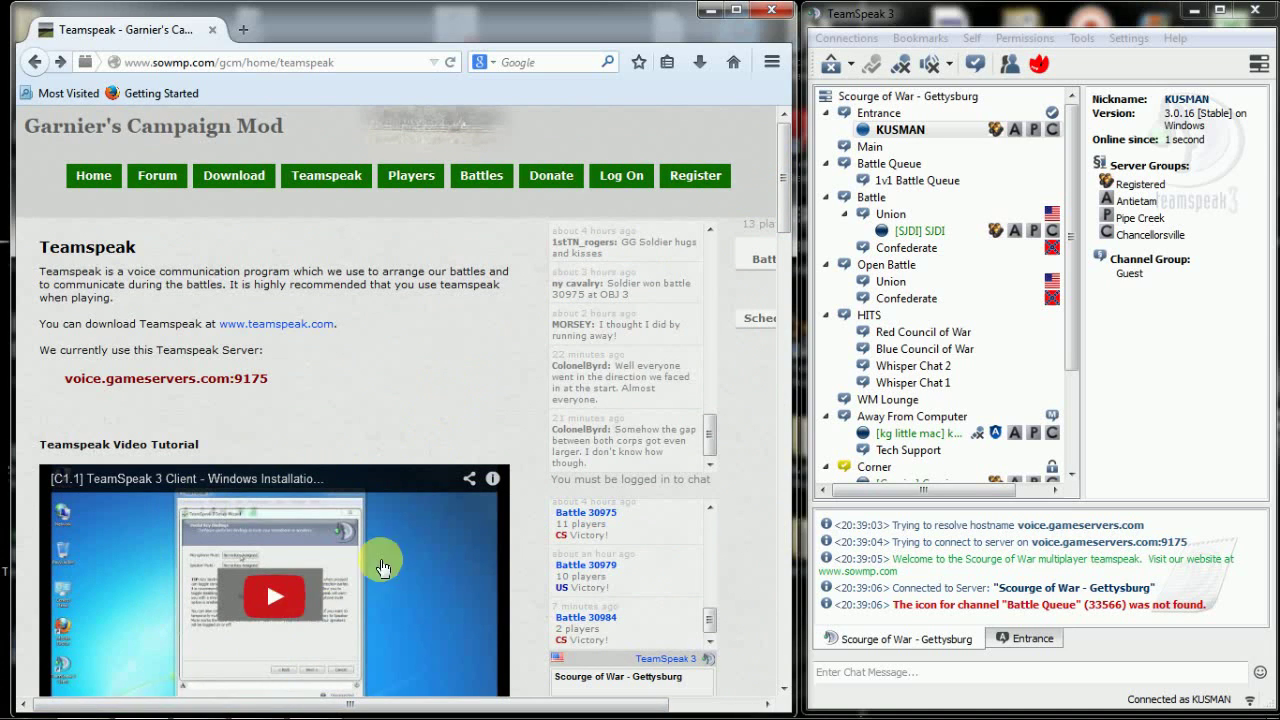
pyautogui.moveTo(780, 143); pyautogui.dragTo(785, 186)
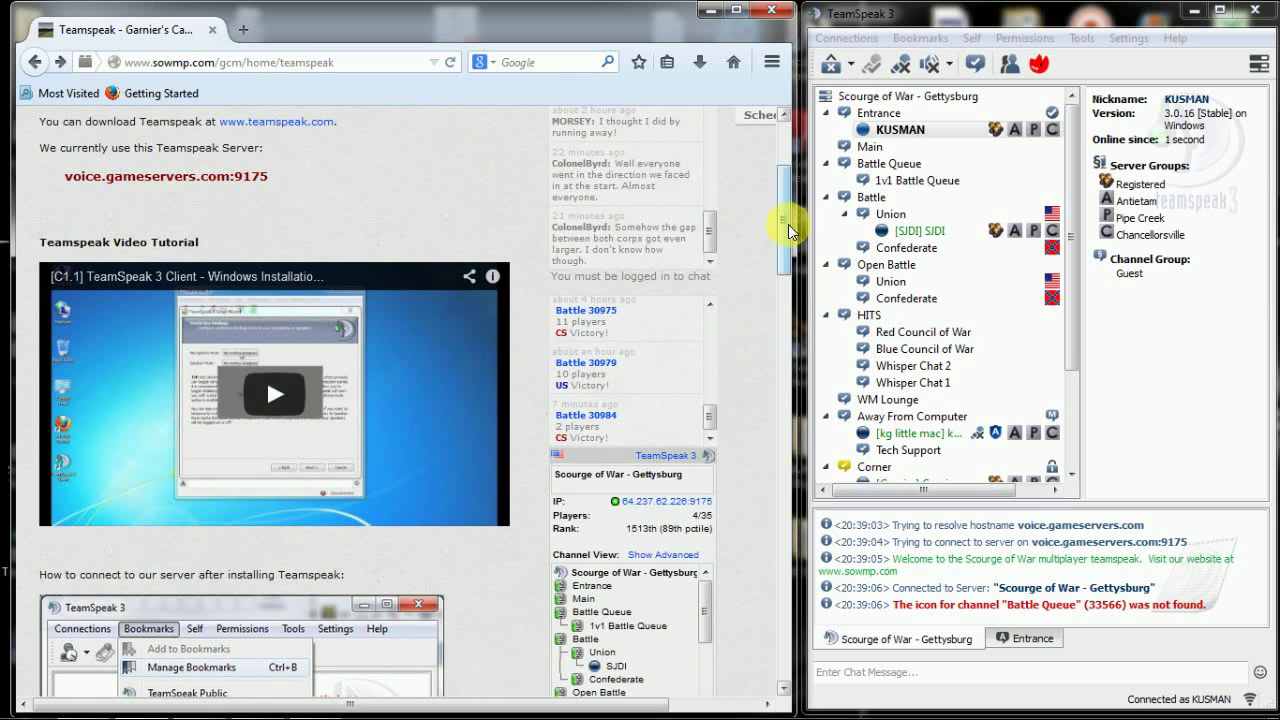
pyautogui.moveTo(788, 224); pyautogui.dragTo(786, 184)
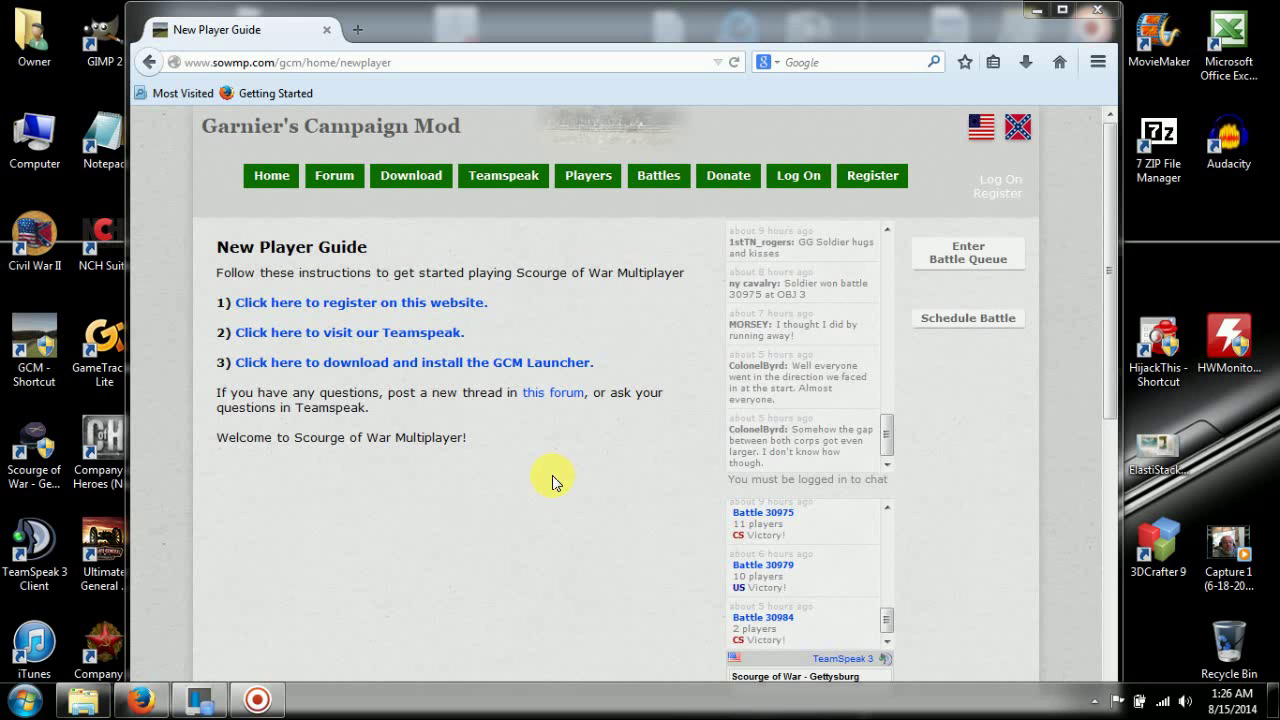
# - Download GCM_Setup.exe from the GCM Launcher page, then minimize Firefox
pyautogui.click(379, 364)
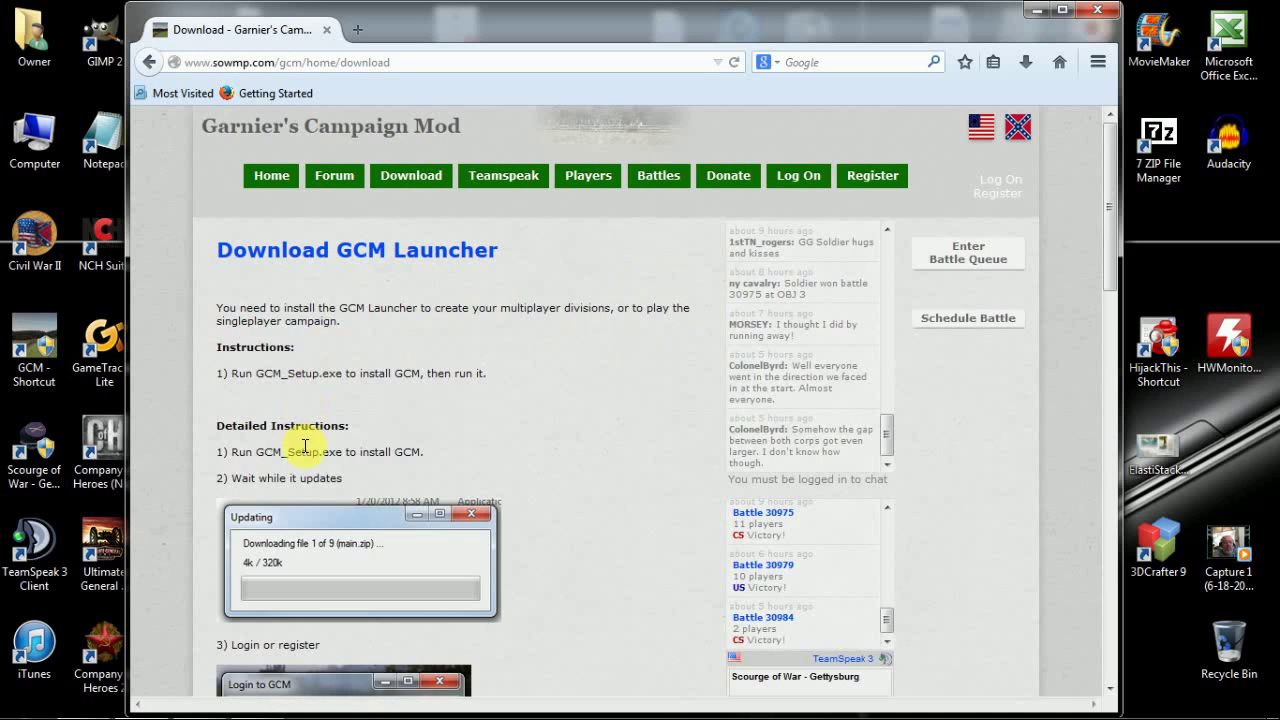
pyautogui.moveTo(1106, 205); pyautogui.dragTo(1112, 144)
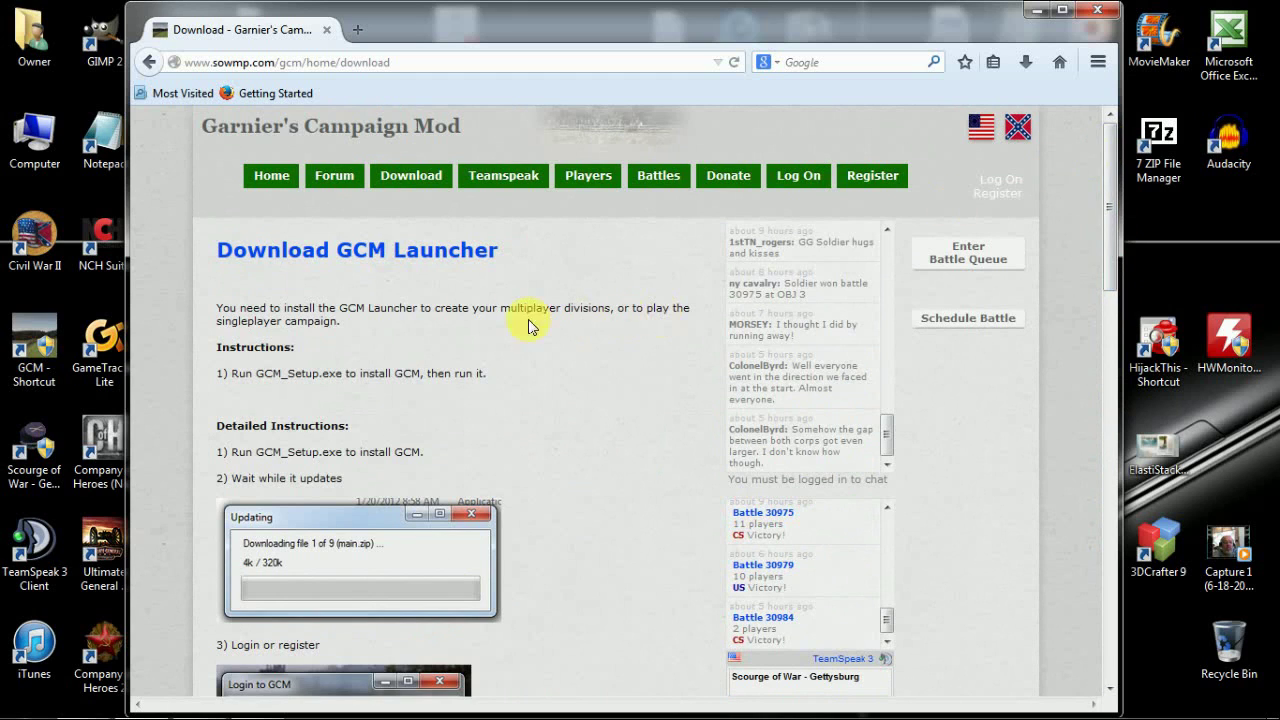
pyautogui.click(316, 255)
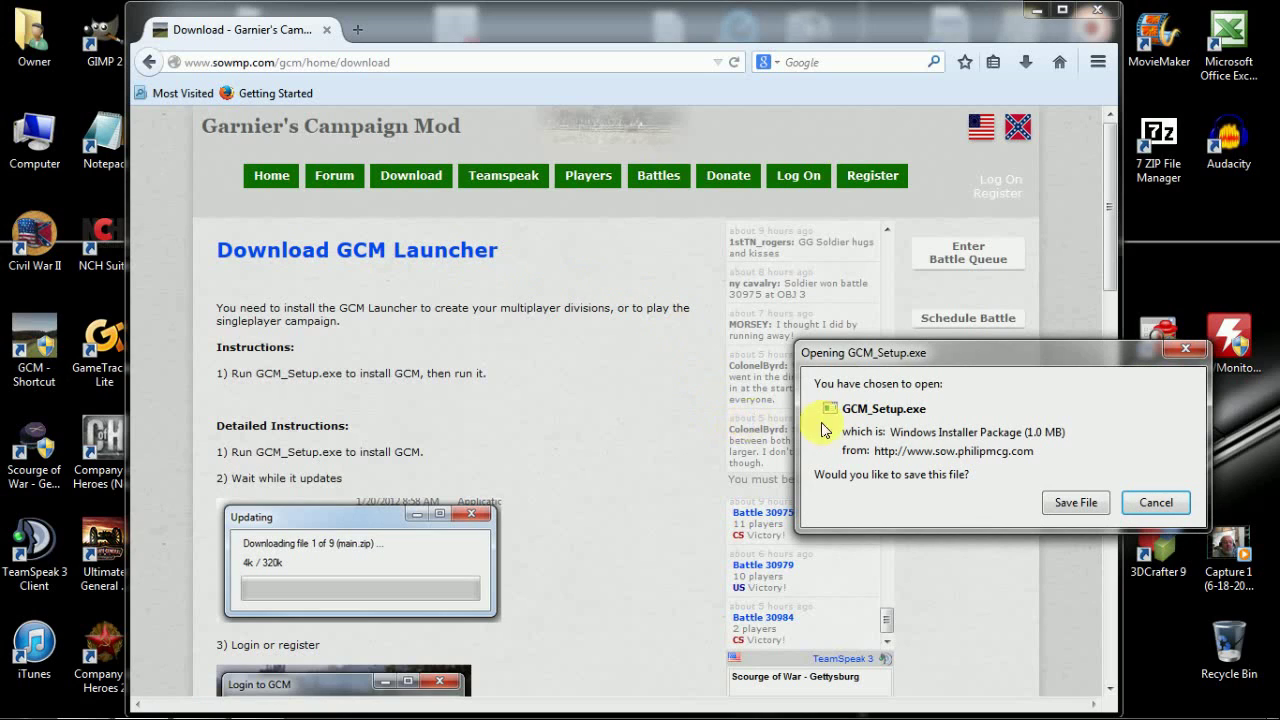
pyautogui.click(1061, 504)
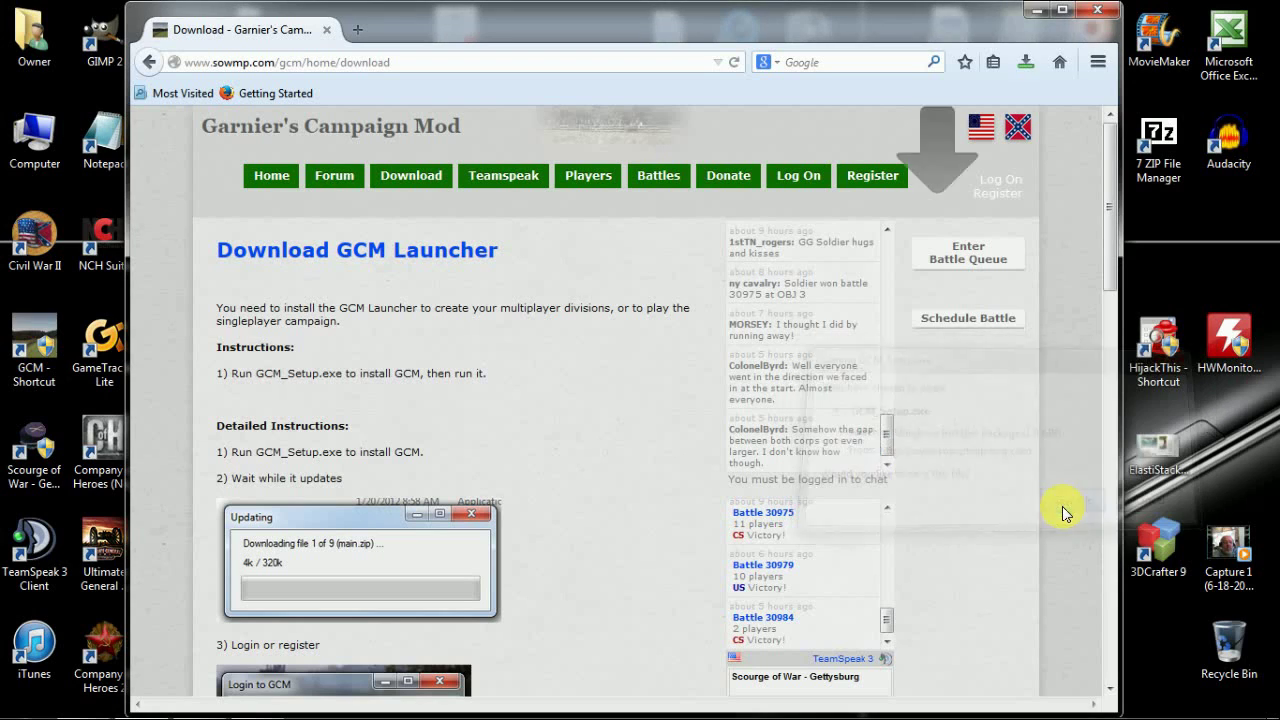
pyautogui.click(1026, 62)
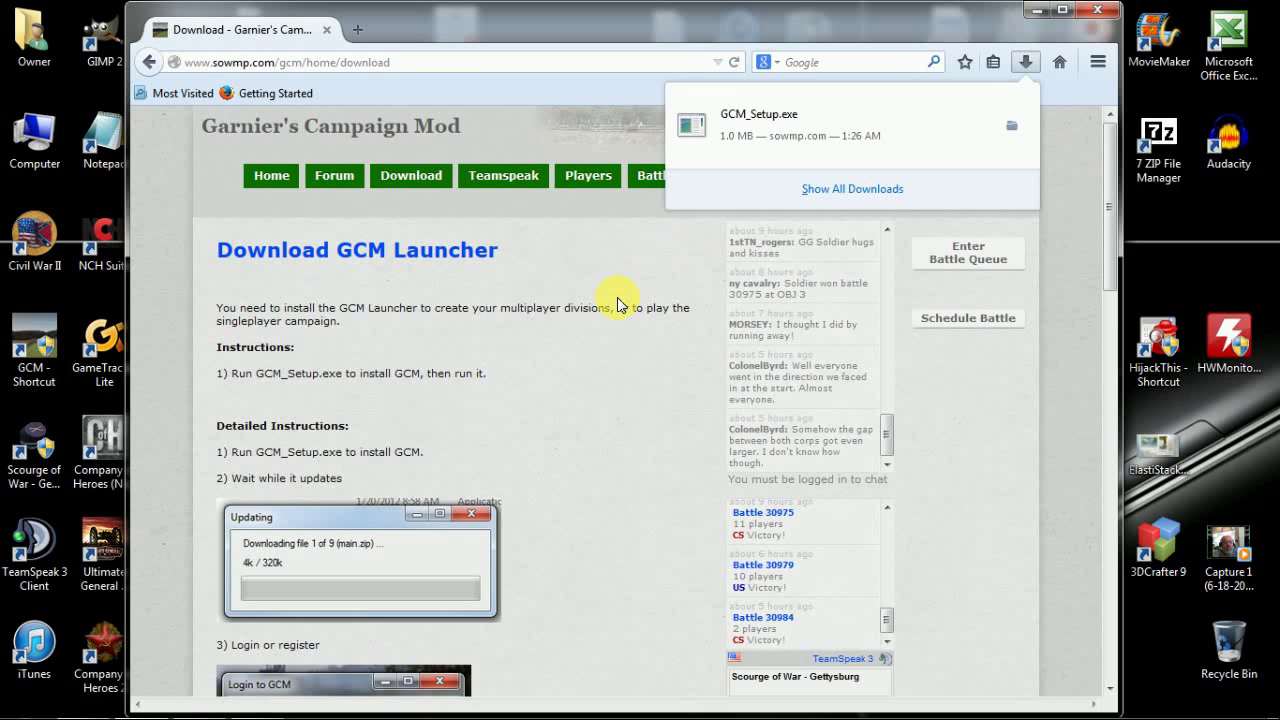
pyautogui.click(660, 272)
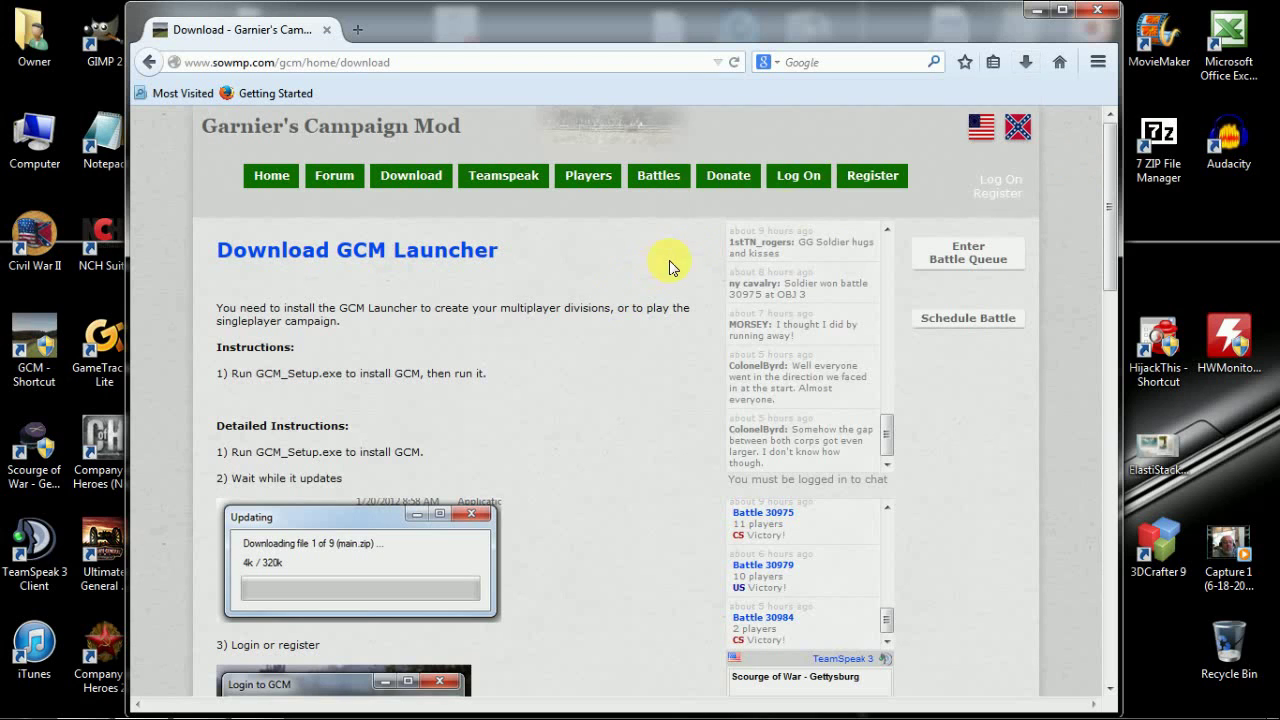
pyautogui.click(1030, 12)
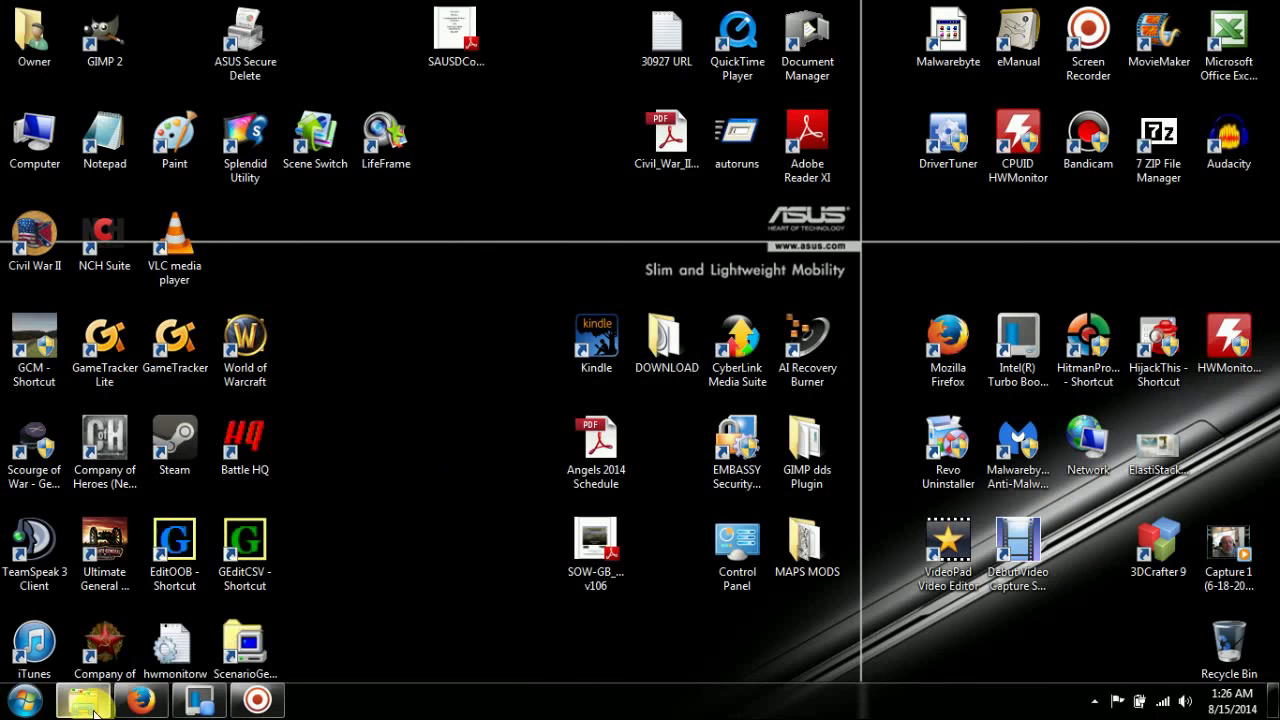
# - Run GCM_Setup from the Downloads folder, approving the unverified installer warnings
pyautogui.click(85, 702)
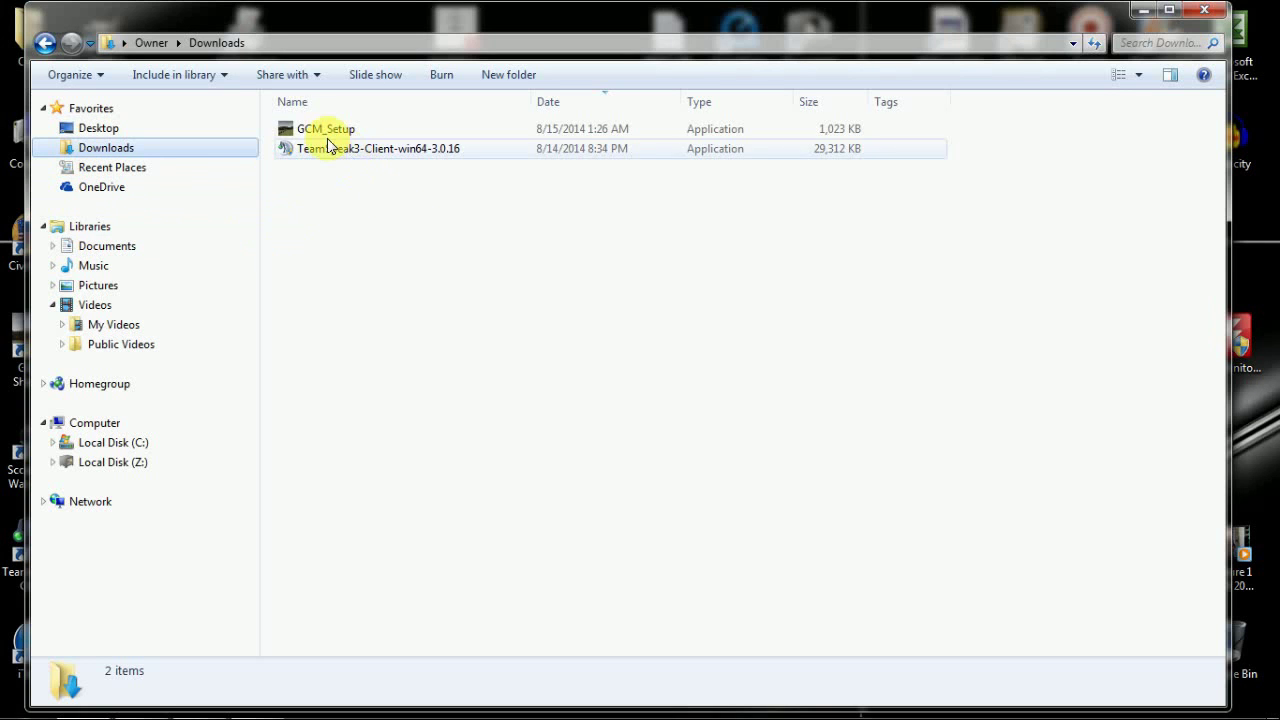
pyautogui.doubleClick(315, 135)
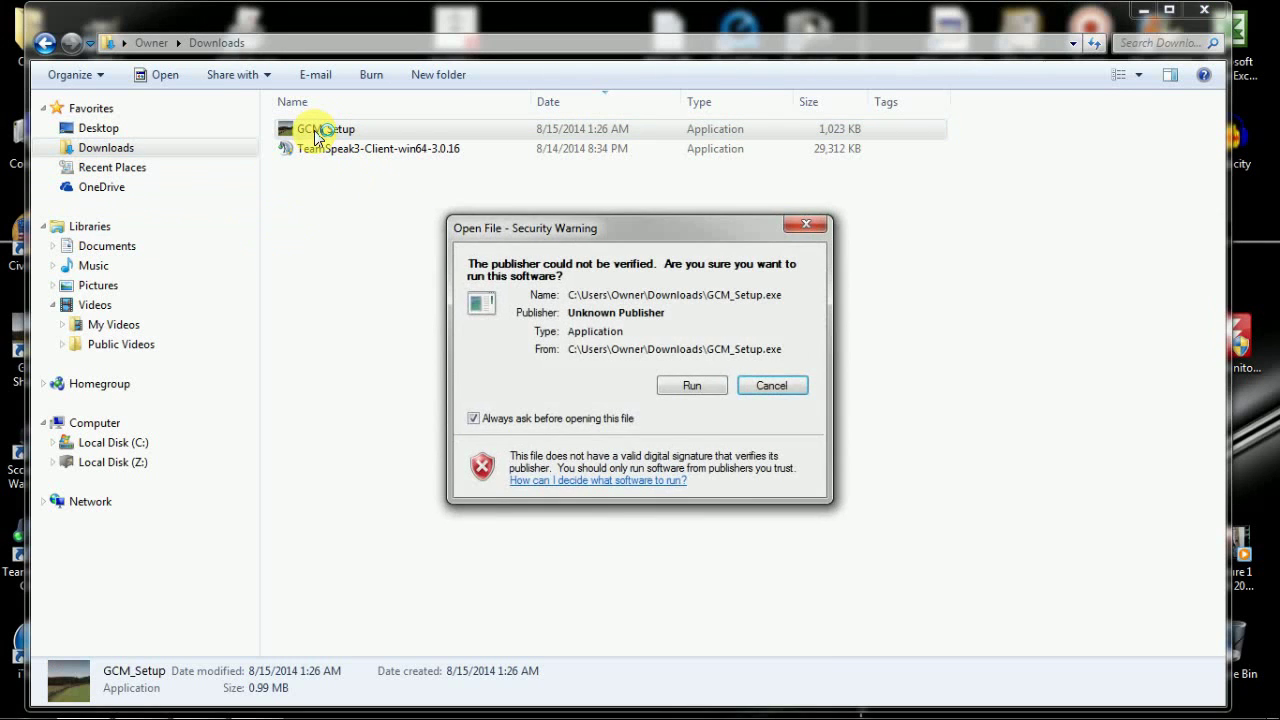
pyautogui.click(697, 395)
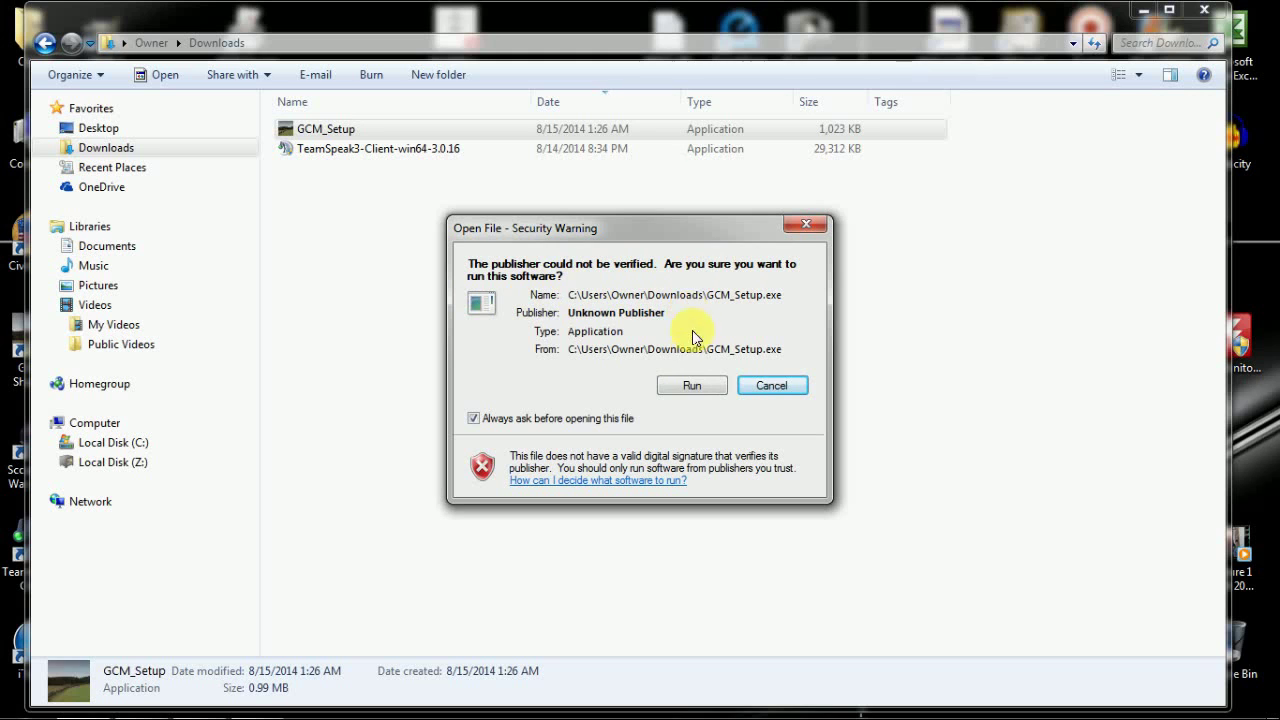
pyautogui.click(693, 387)
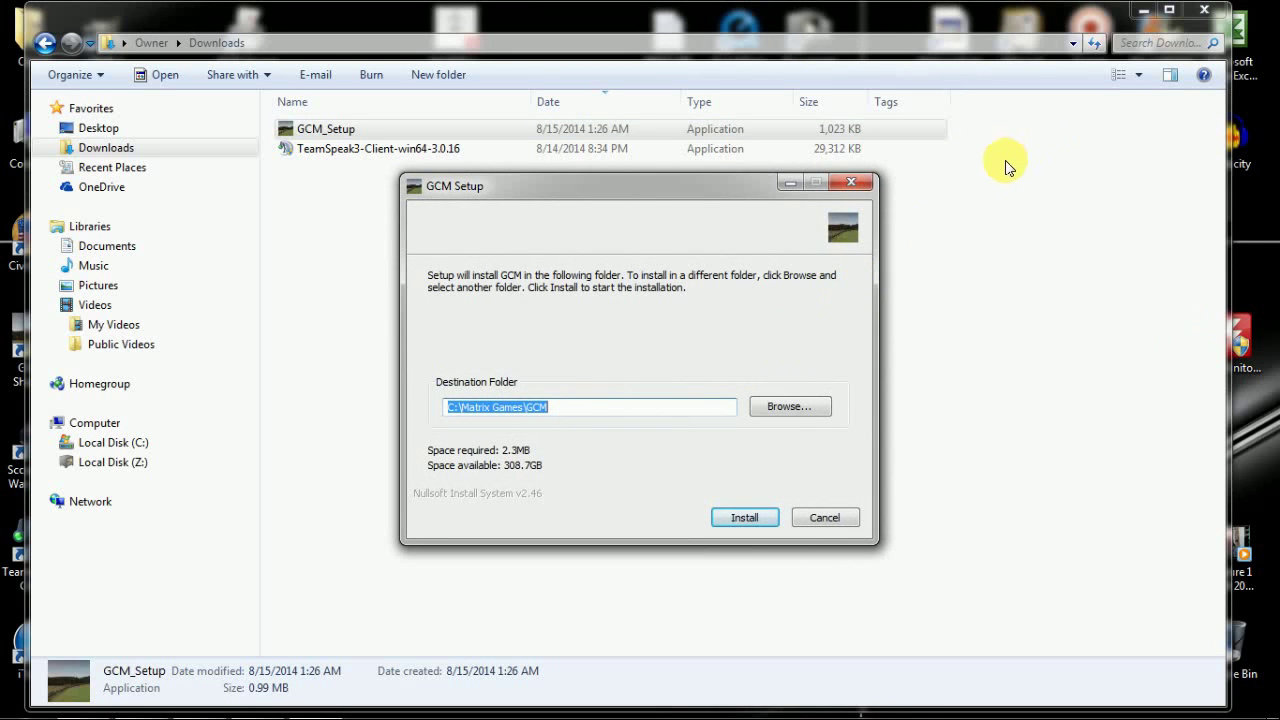
# - Install GCM into the Scourge of War - Gettysburg folder and finish setup with GCM launching
pyautogui.click(789, 407)
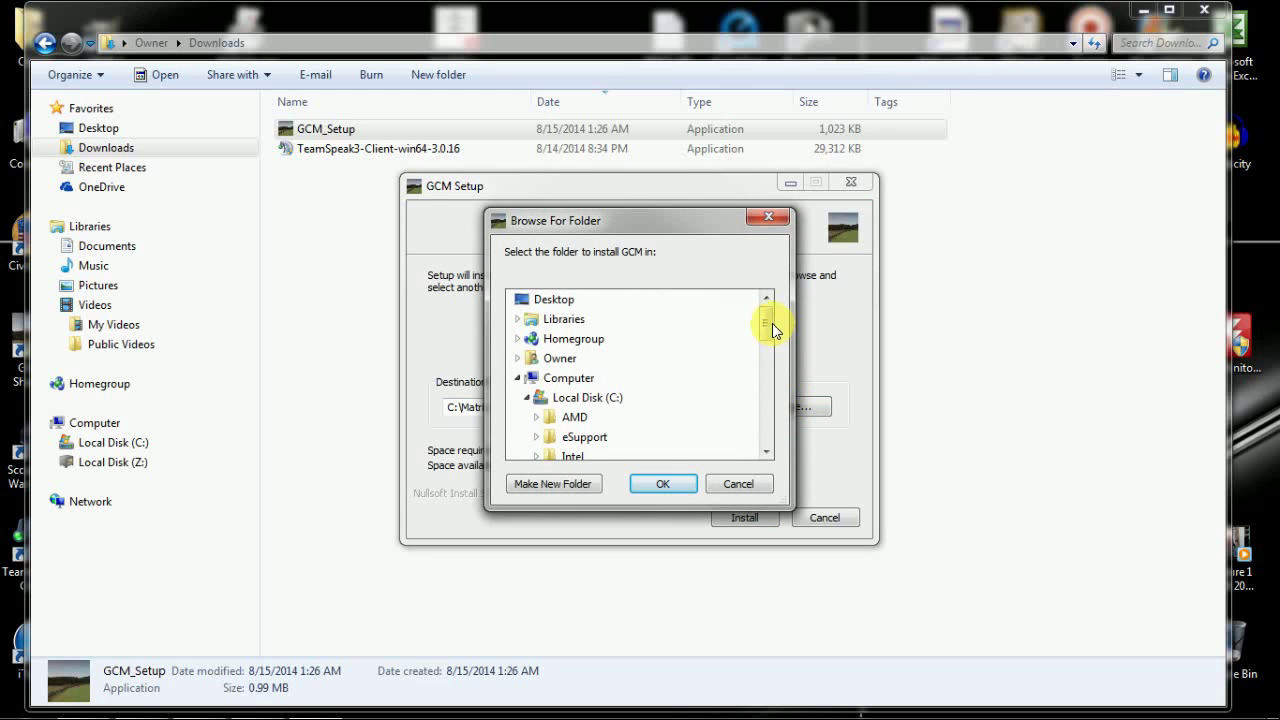
pyautogui.moveTo(765, 322); pyautogui.dragTo(768, 363)
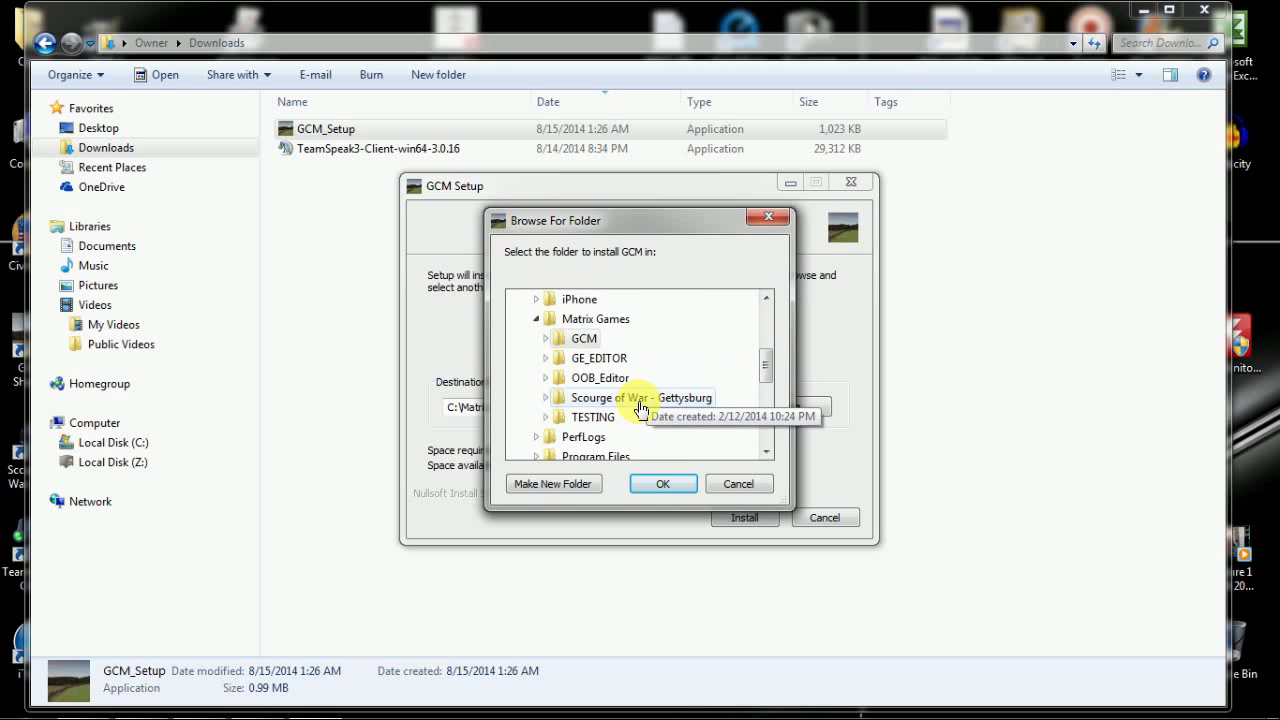
pyautogui.click(637, 399)
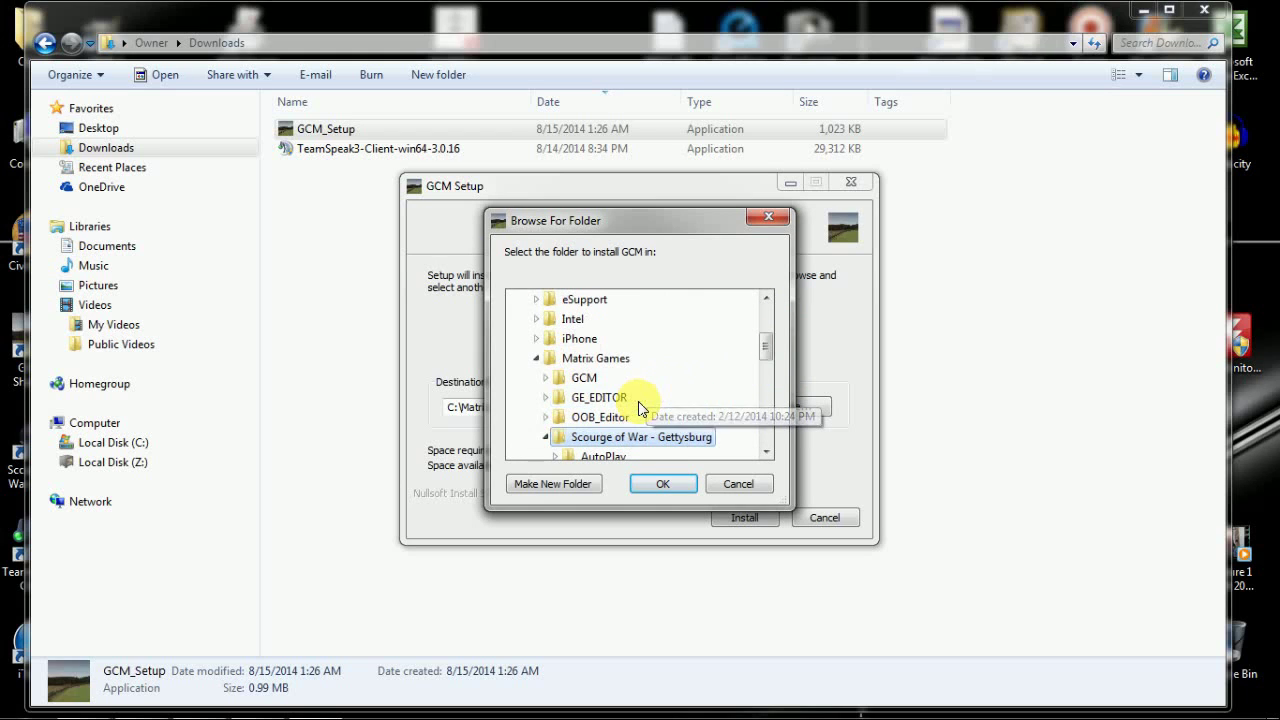
pyautogui.click(660, 485)
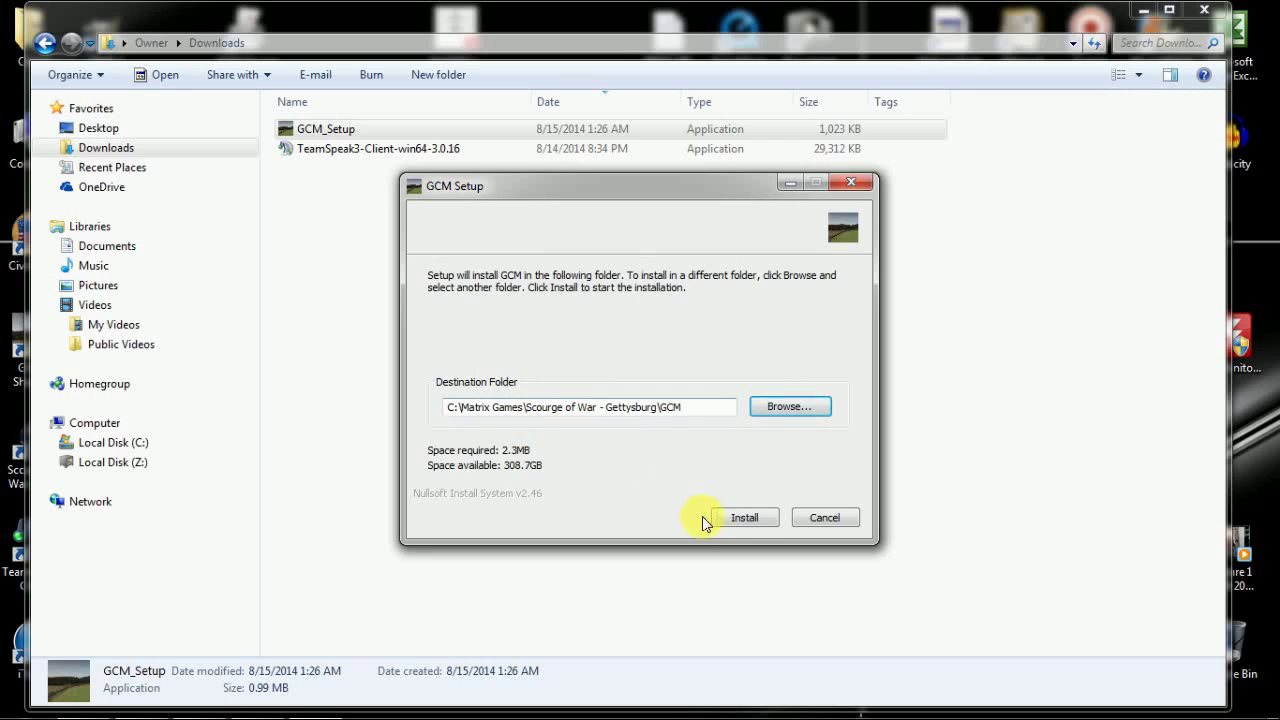
pyautogui.click(760, 520)
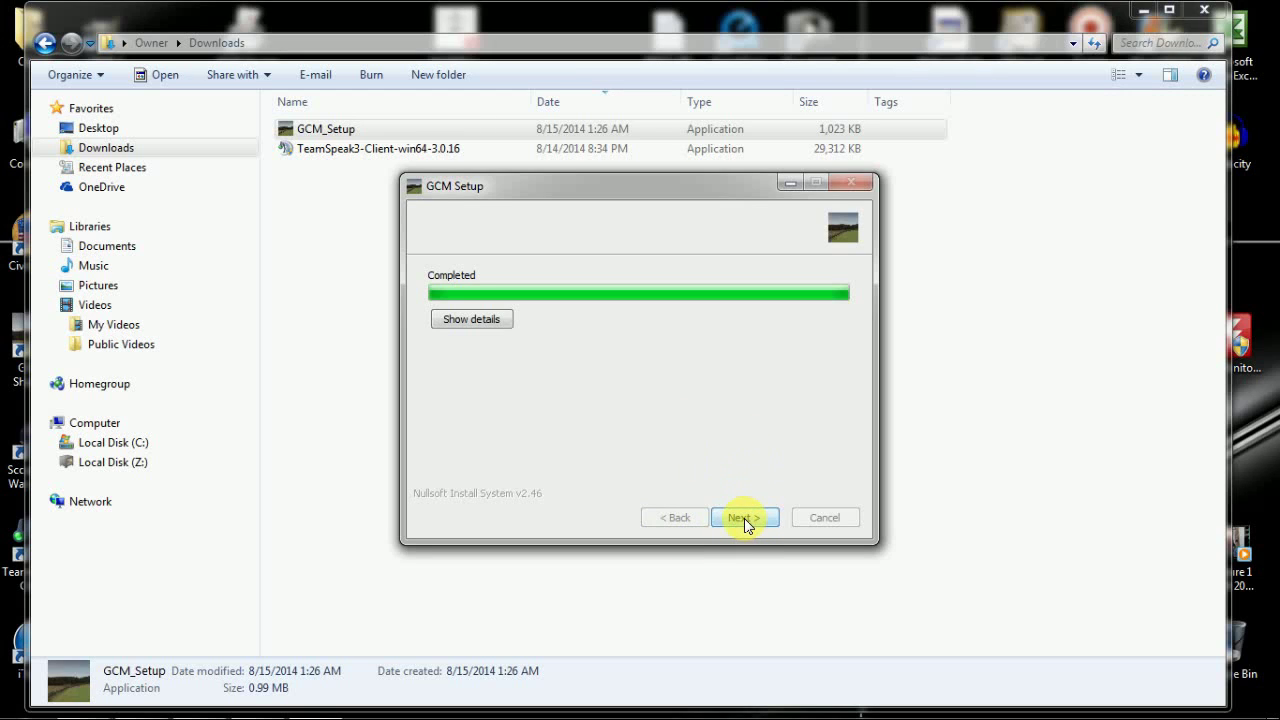
pyautogui.click(744, 518)
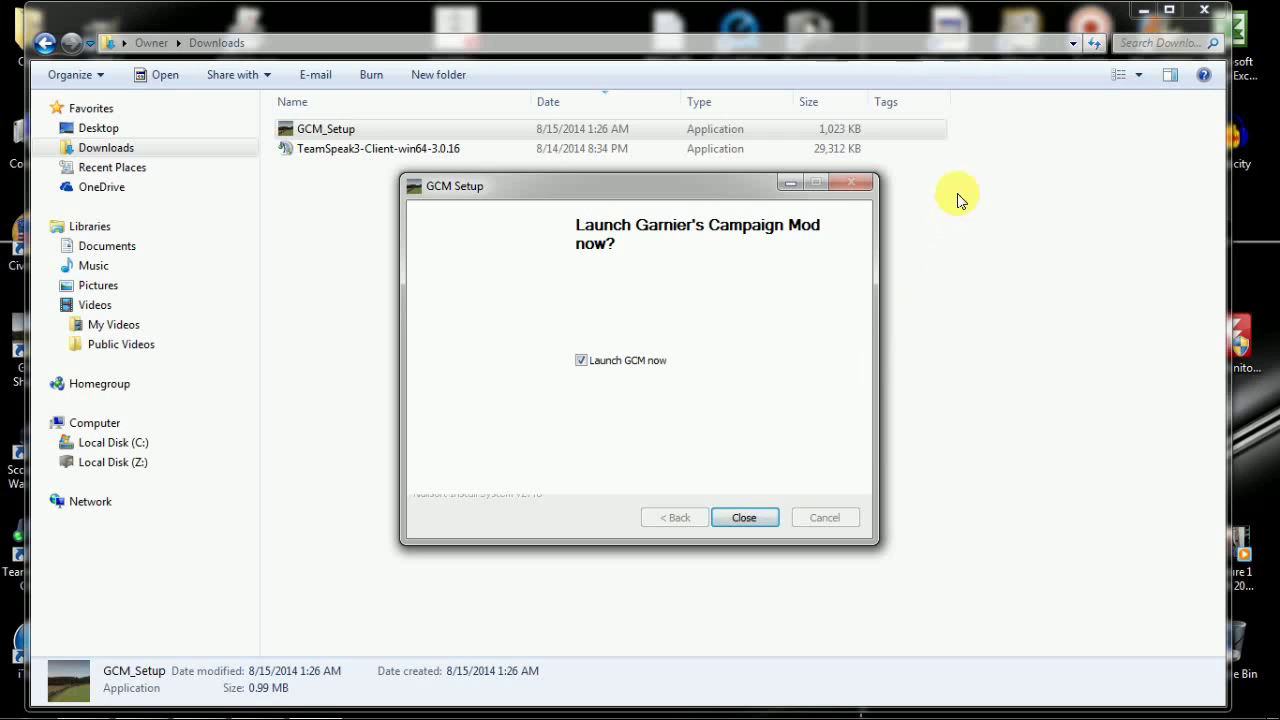
pyautogui.click(748, 516)
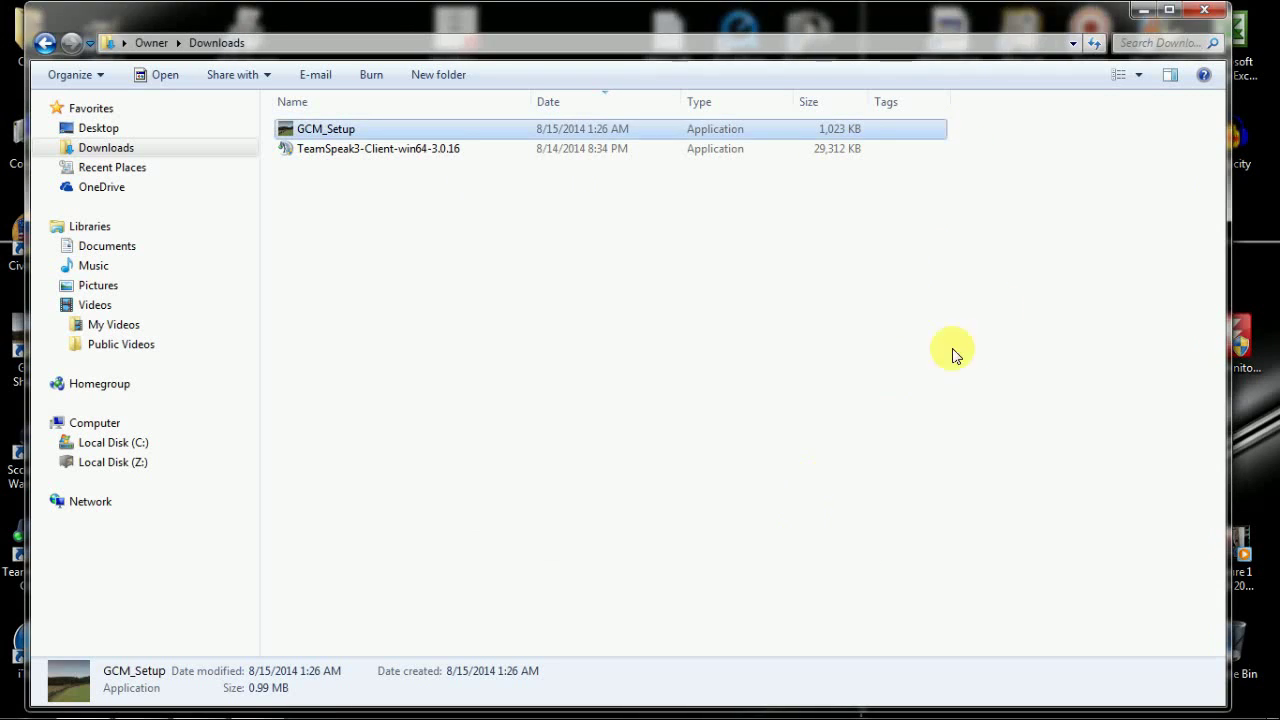
# - Close the Downloads window and log in to GCM with the account username and password
pyautogui.click(1198, 12)
pyautogui.write('Vi')
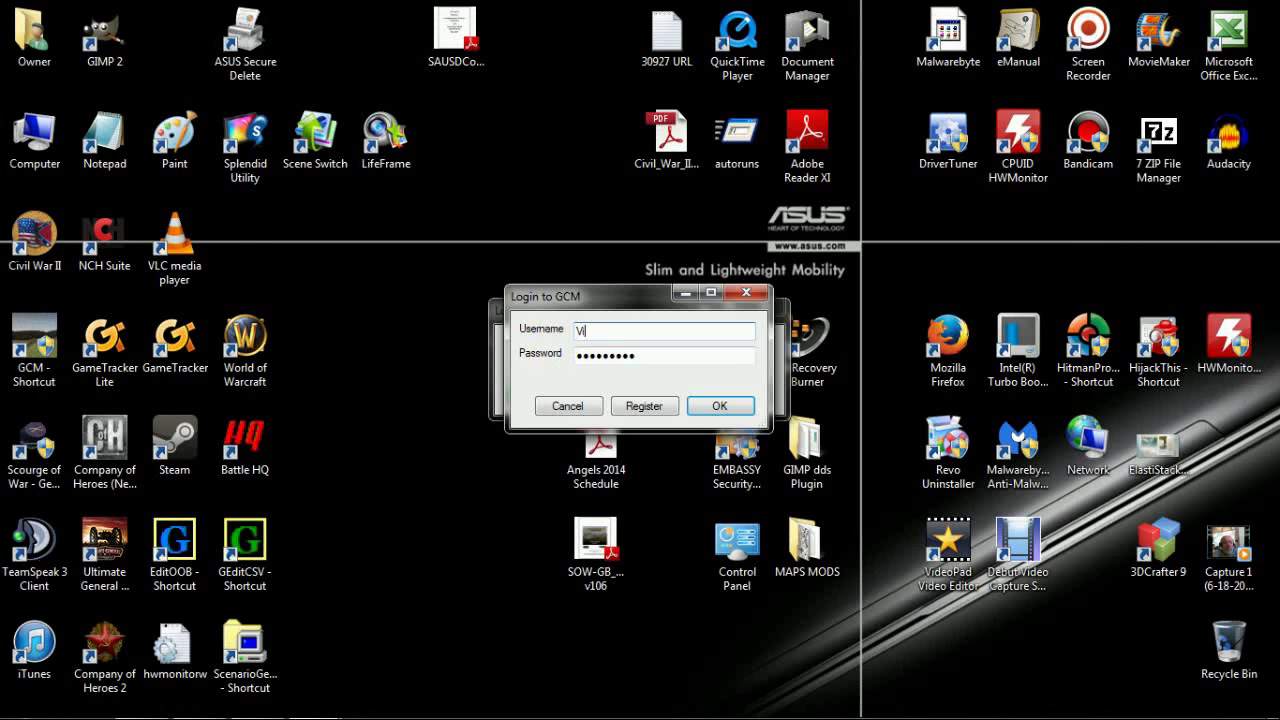
pyautogui.write('deo')
pyautogui.press('Tab')
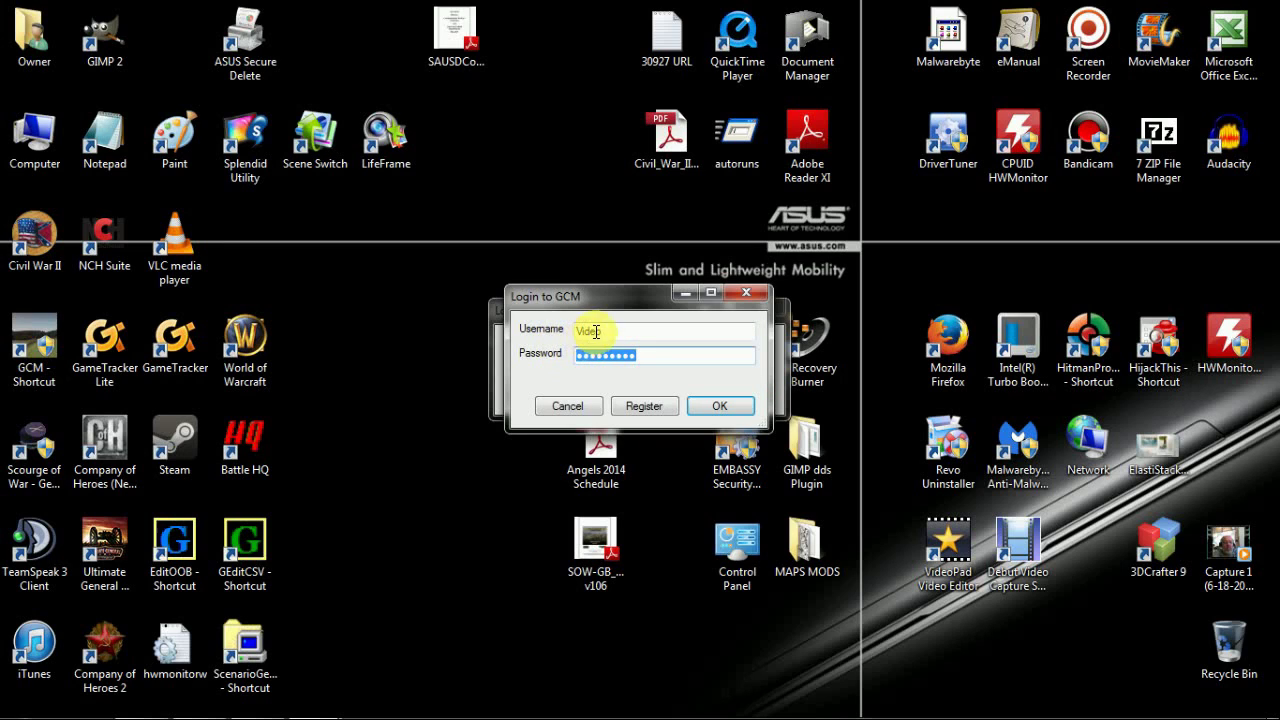
pyautogui.write('*****')
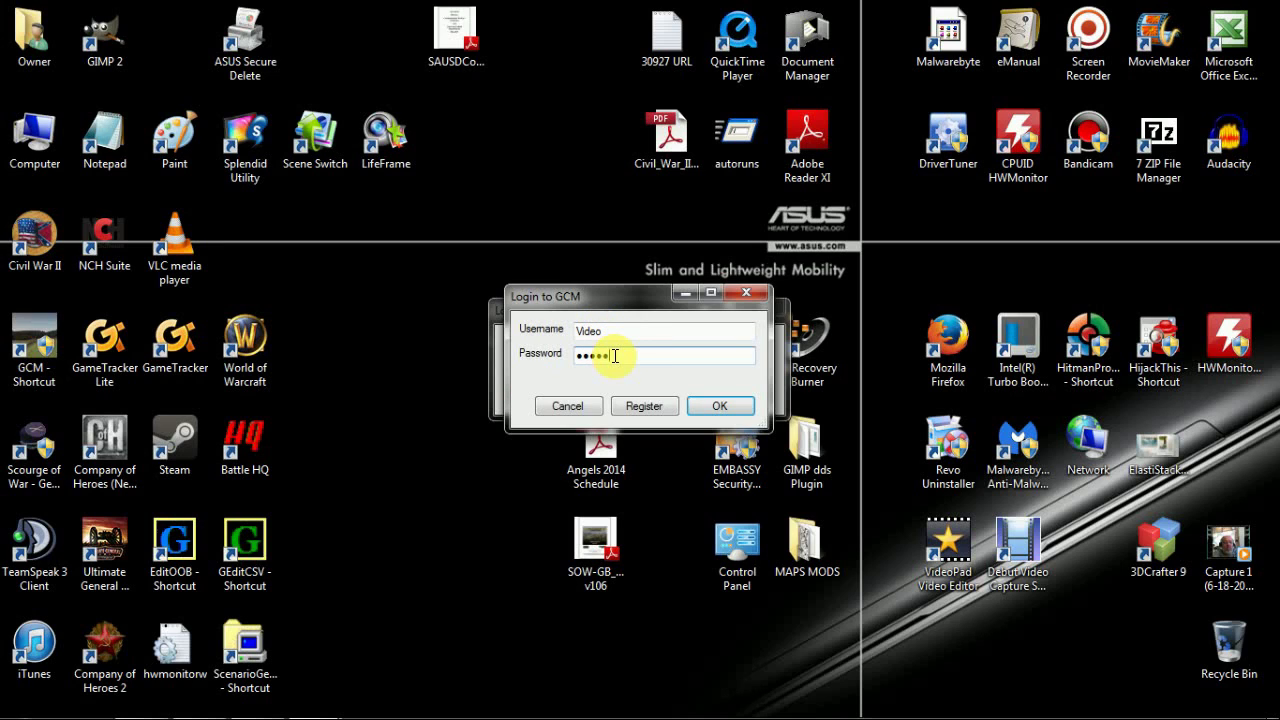
pyautogui.click(741, 408)
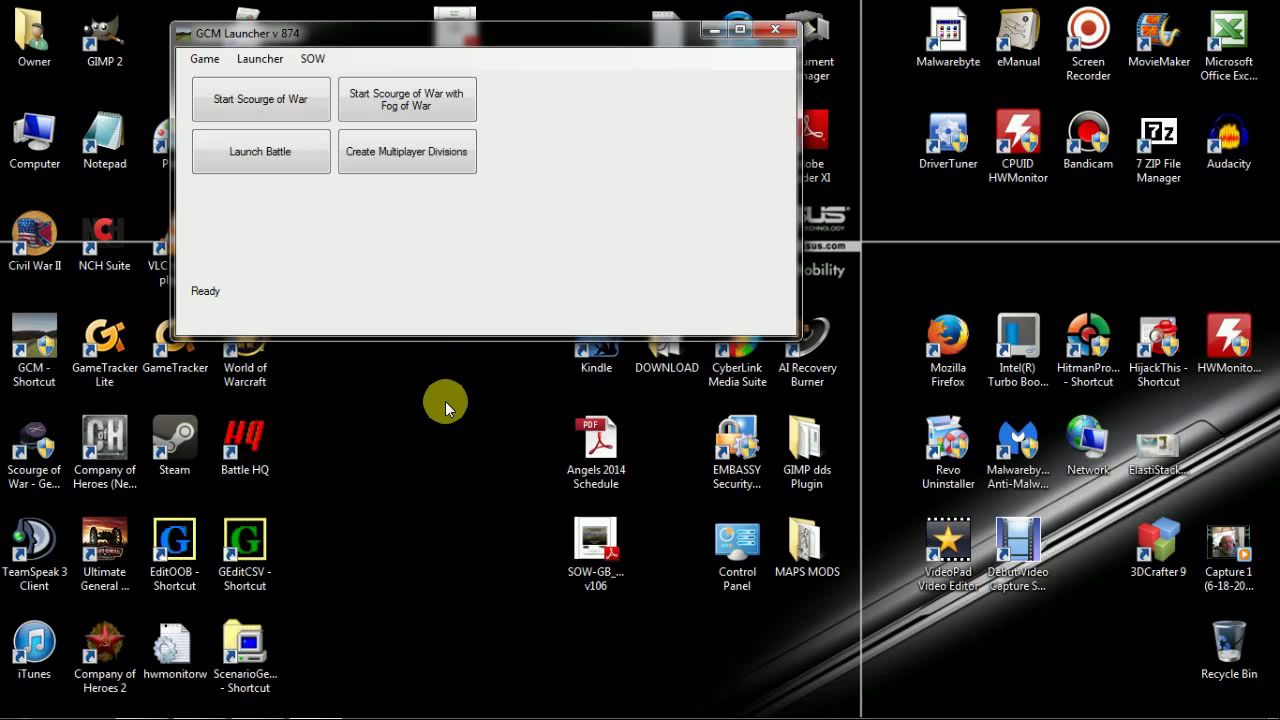
# - Start creating multiplayer divisions and set the Union character's state to Ohio
pyautogui.click(405, 152)
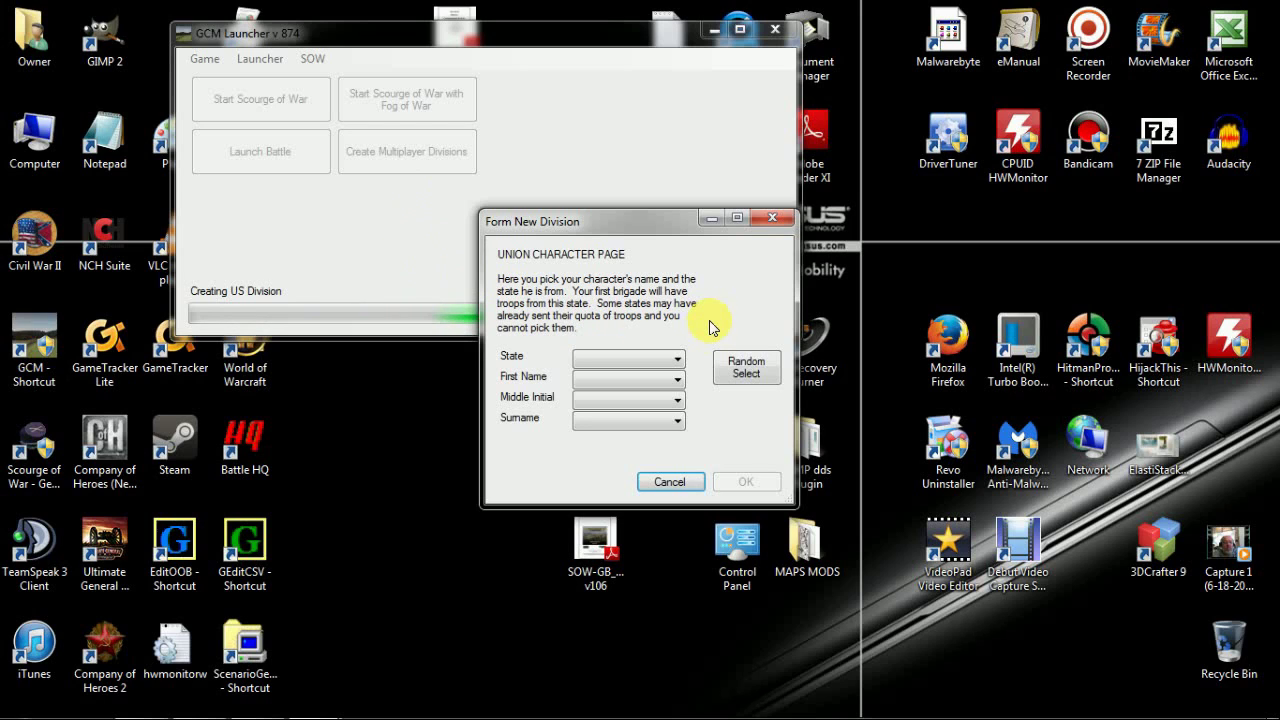
pyautogui.click(680, 364)
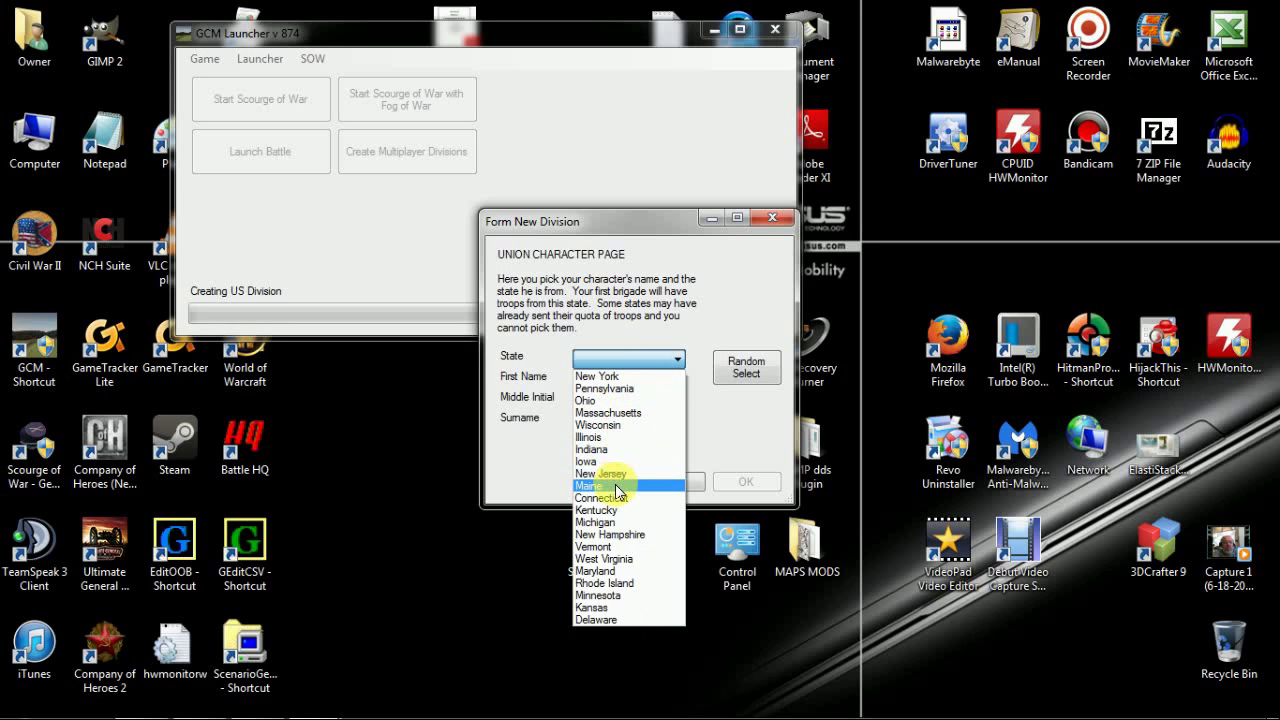
pyautogui.click(611, 402)
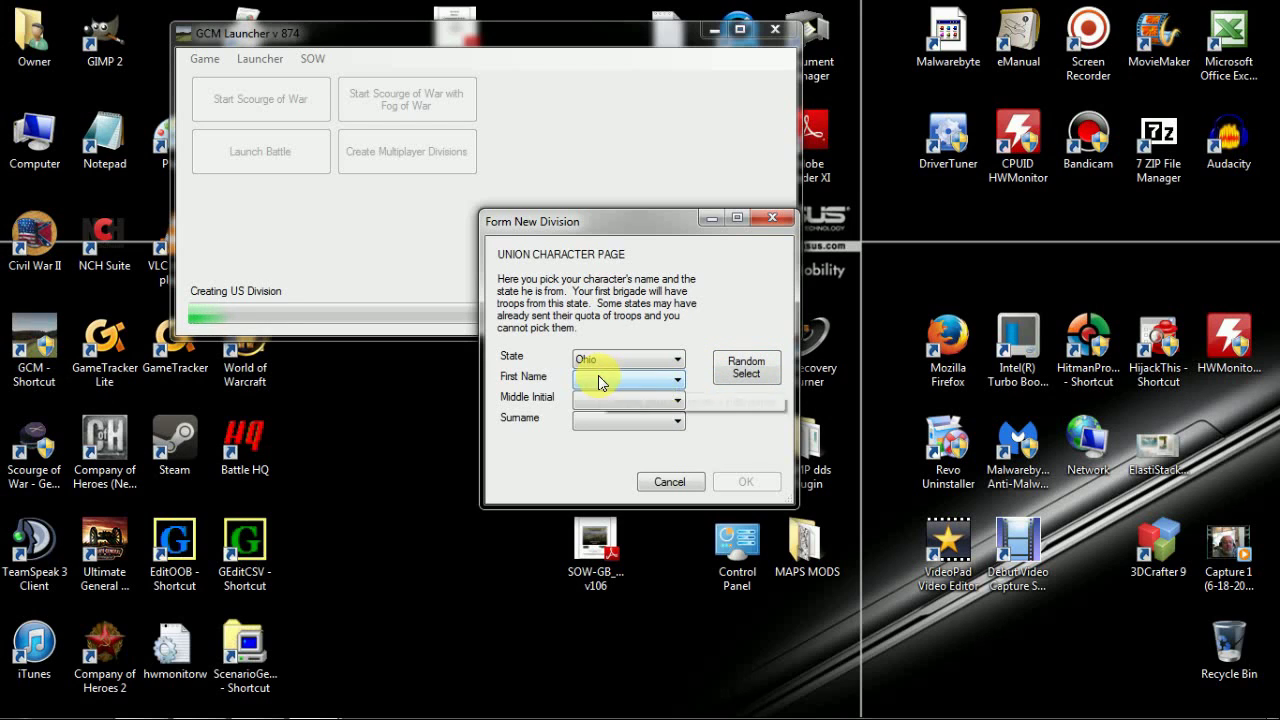
pyautogui.click(678, 384)
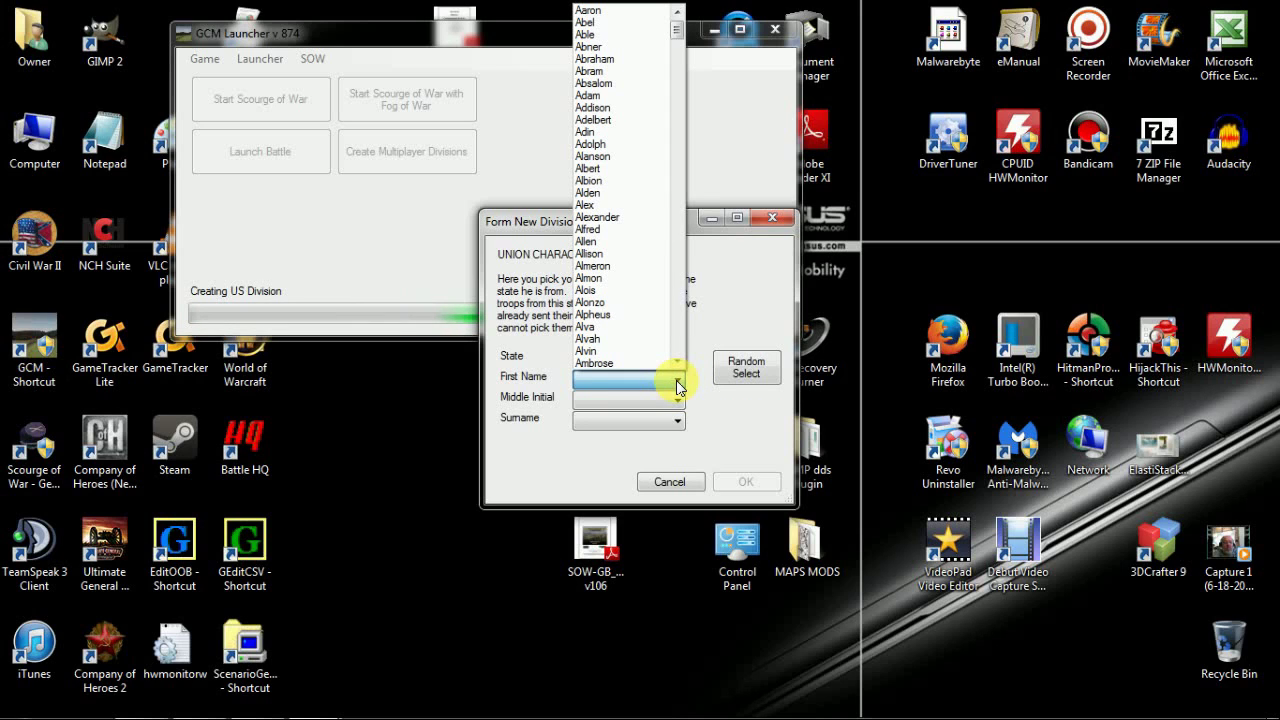
pyautogui.moveTo(675, 31); pyautogui.dragTo(671, 228)
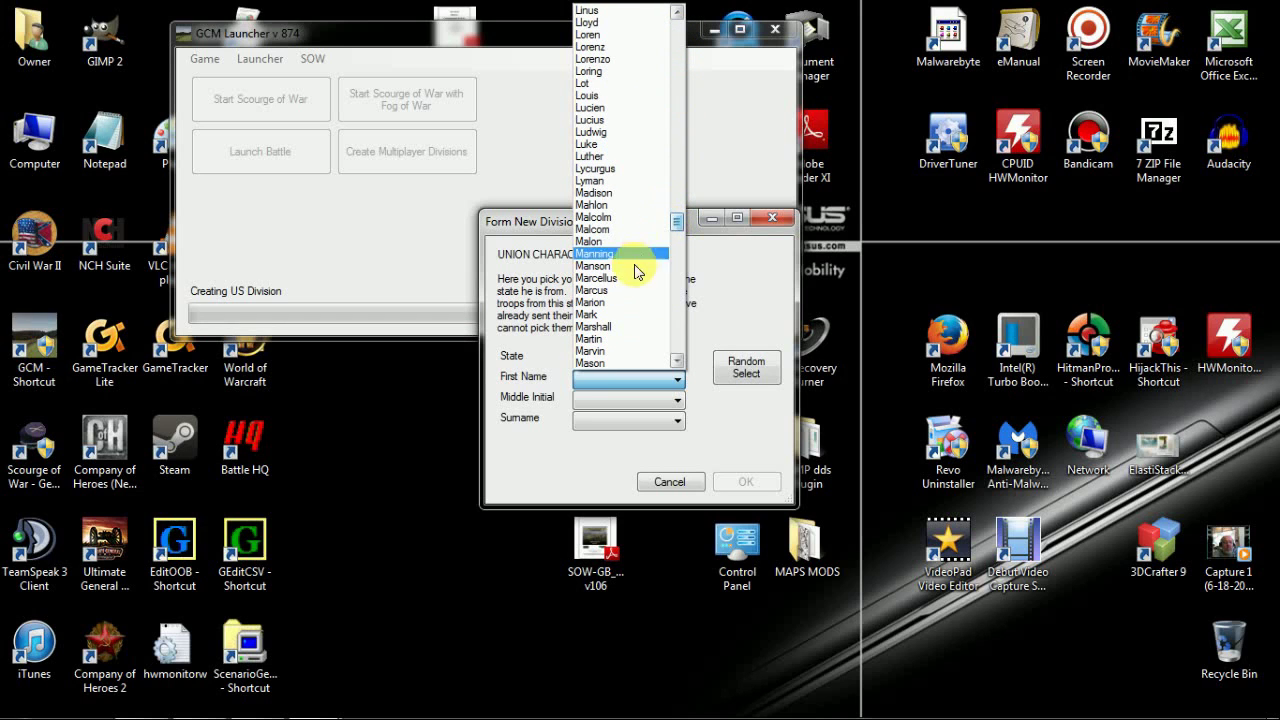
# - Name the Union character Mark, middle initial F, surname Vile, and confirm it
pyautogui.click(604, 312)
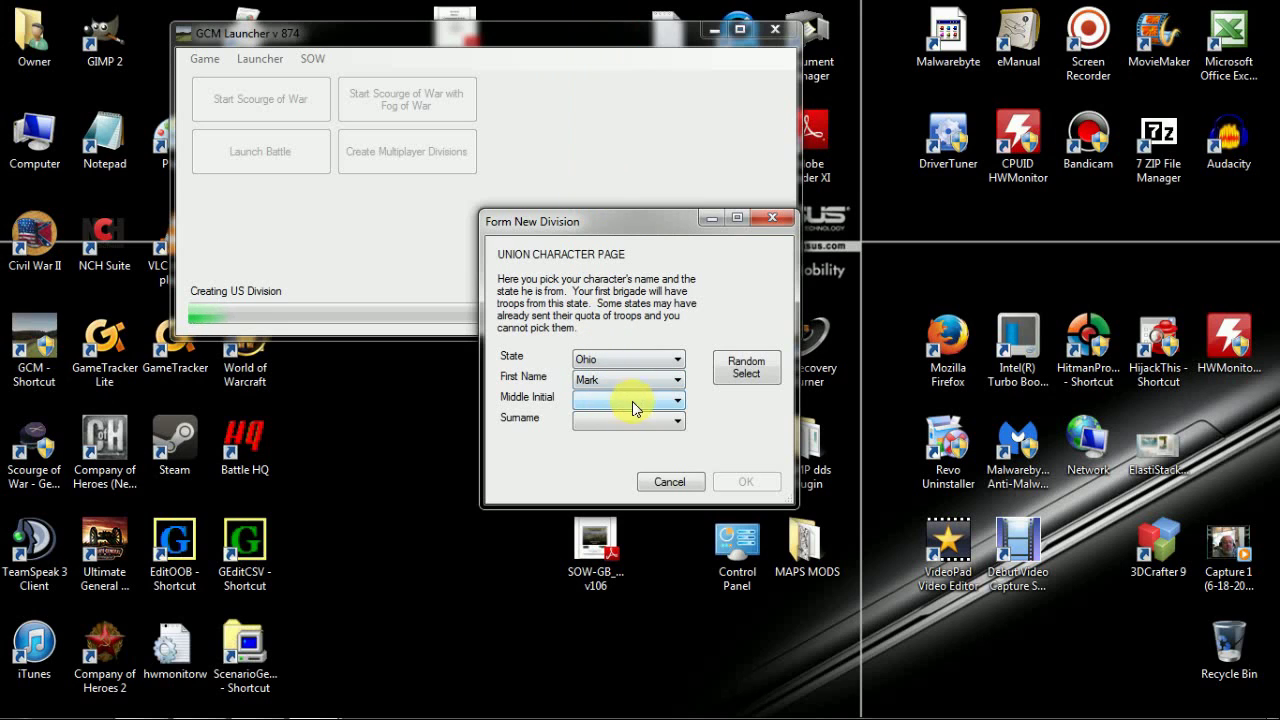
pyautogui.click(676, 400)
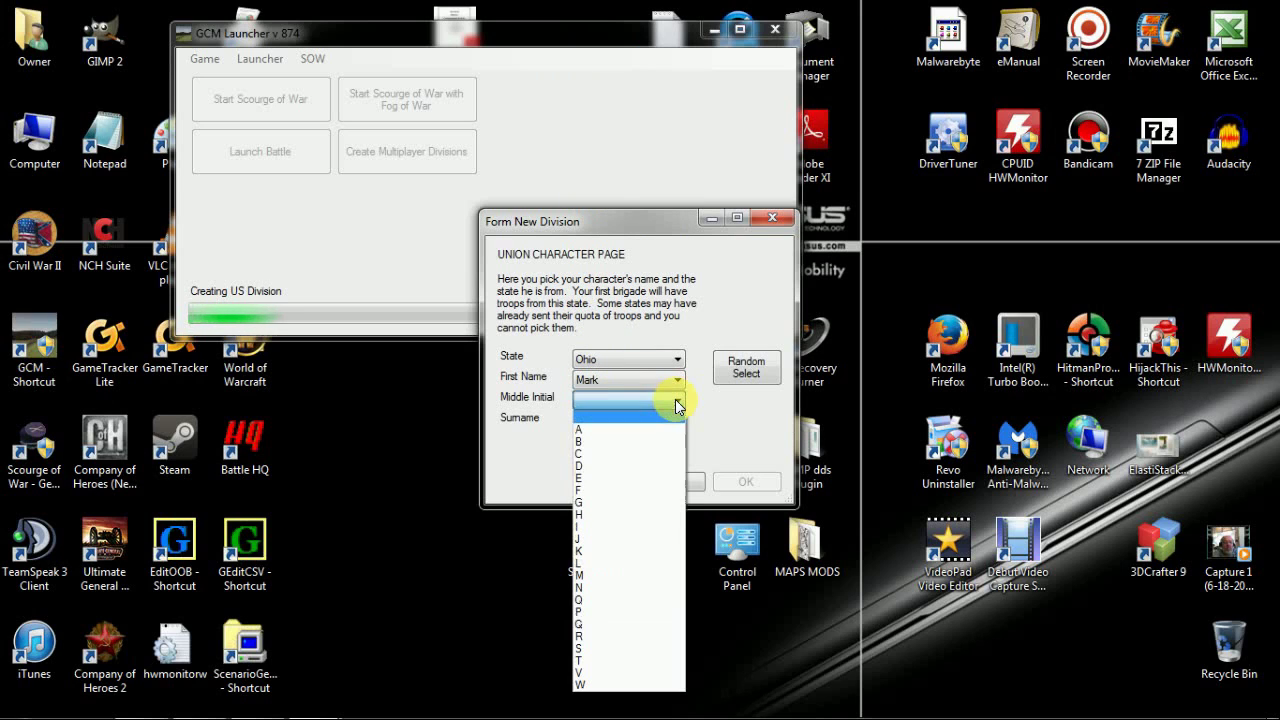
pyautogui.click(640, 491)
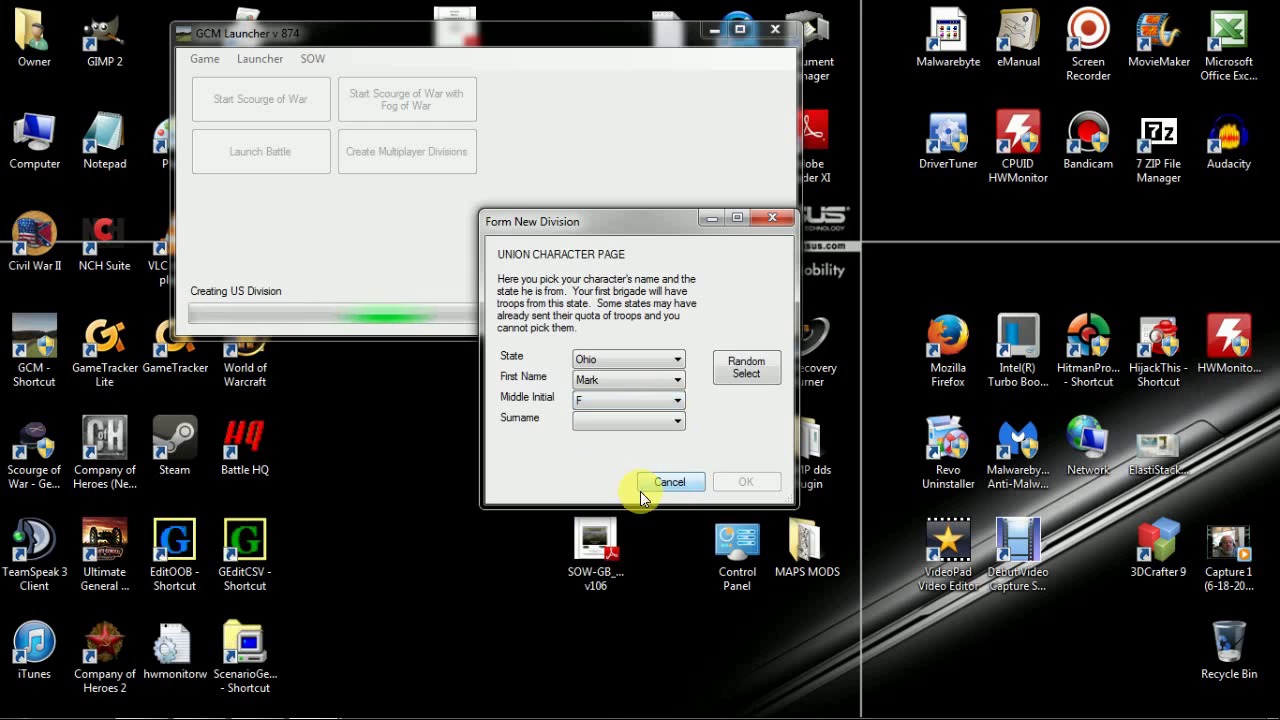
pyautogui.click(677, 423)
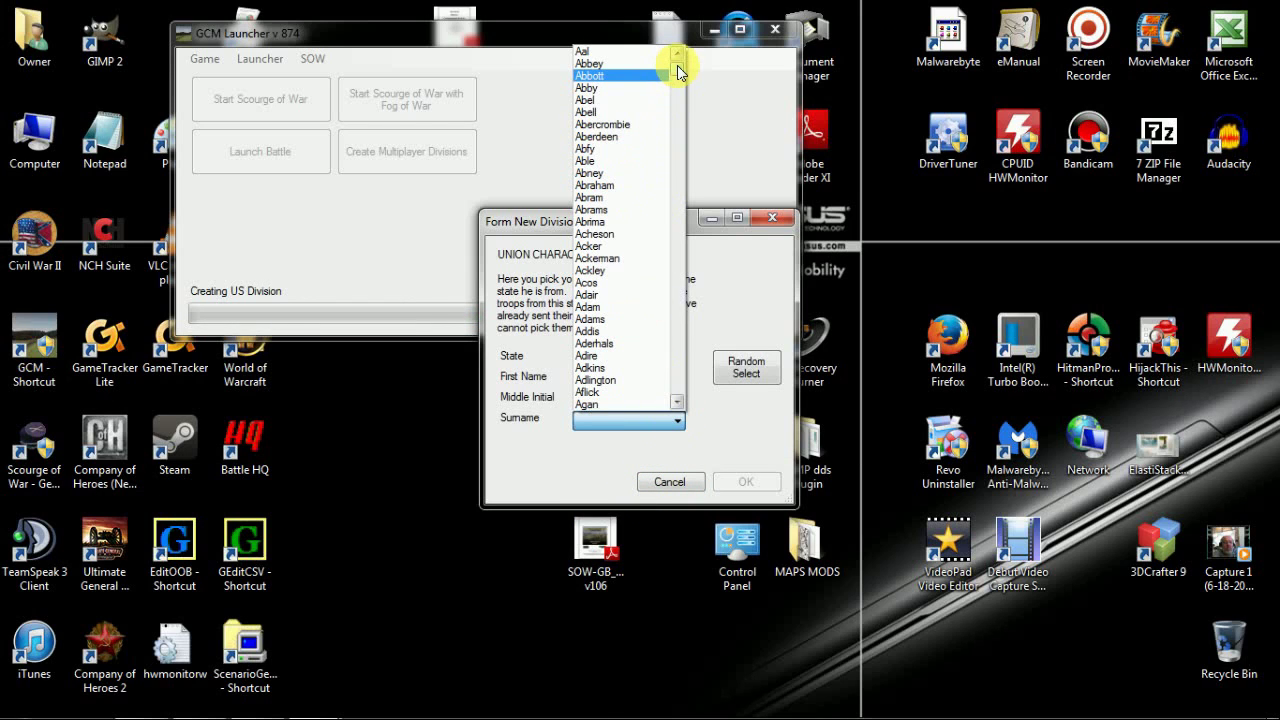
pyautogui.moveTo(681, 238); pyautogui.dragTo(675, 368)
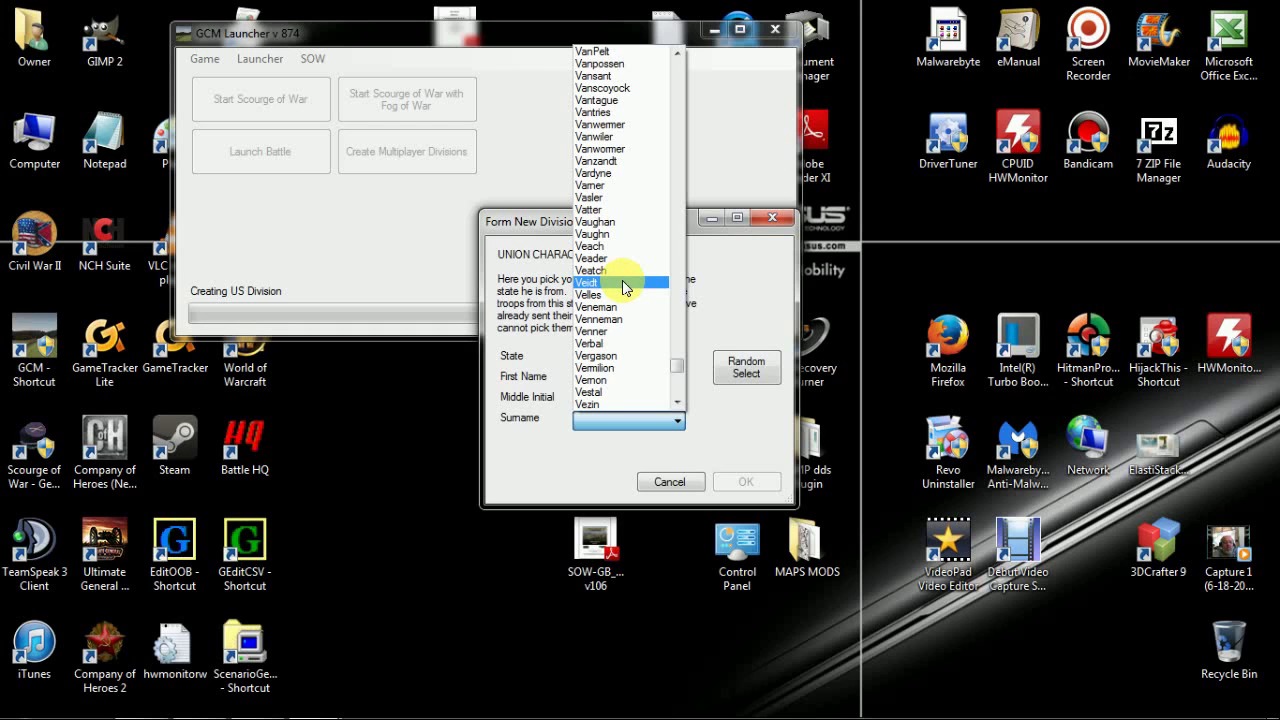
pyautogui.scroll(-6, 622, 282)
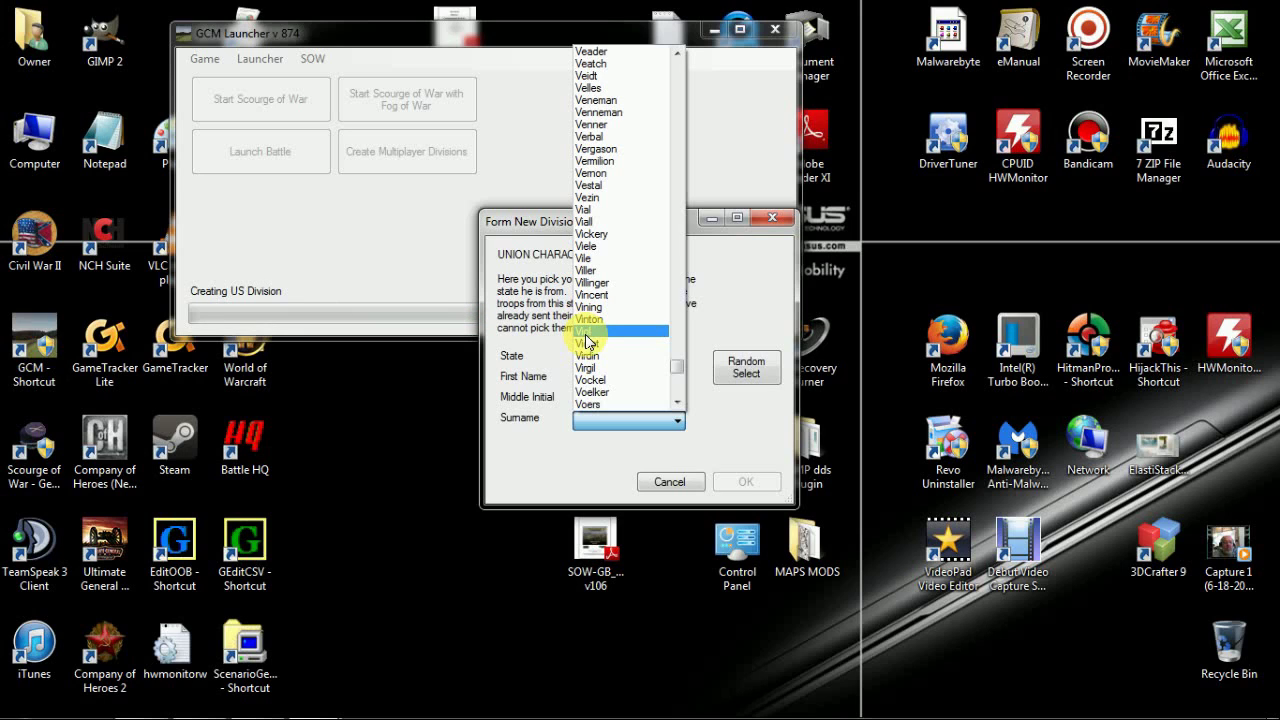
pyautogui.click(590, 259)
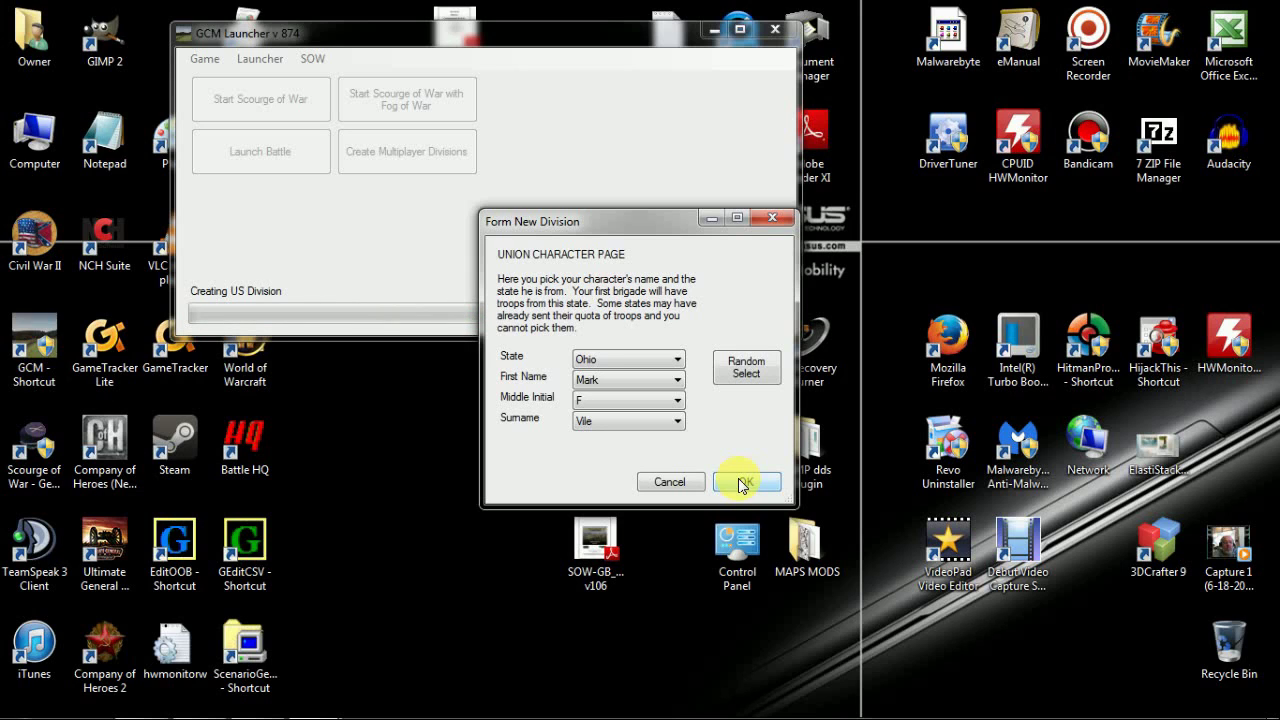
pyautogui.click(741, 484)
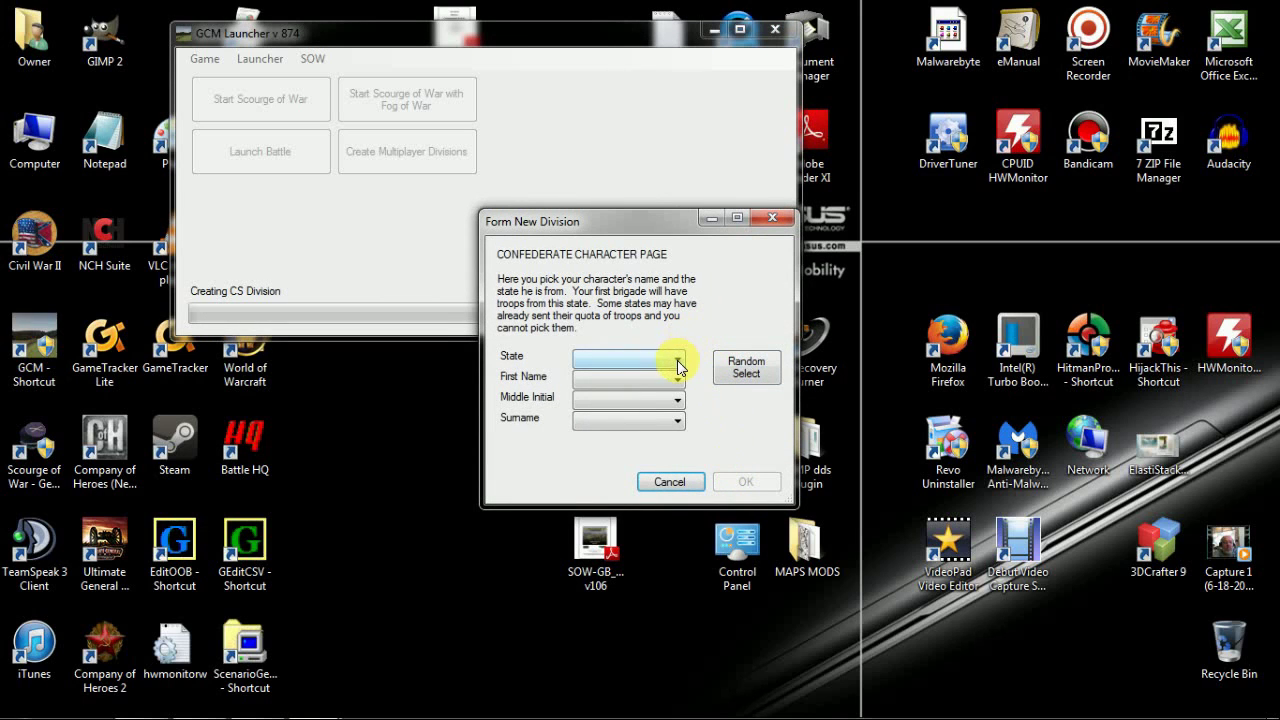
pyautogui.click(678, 365)
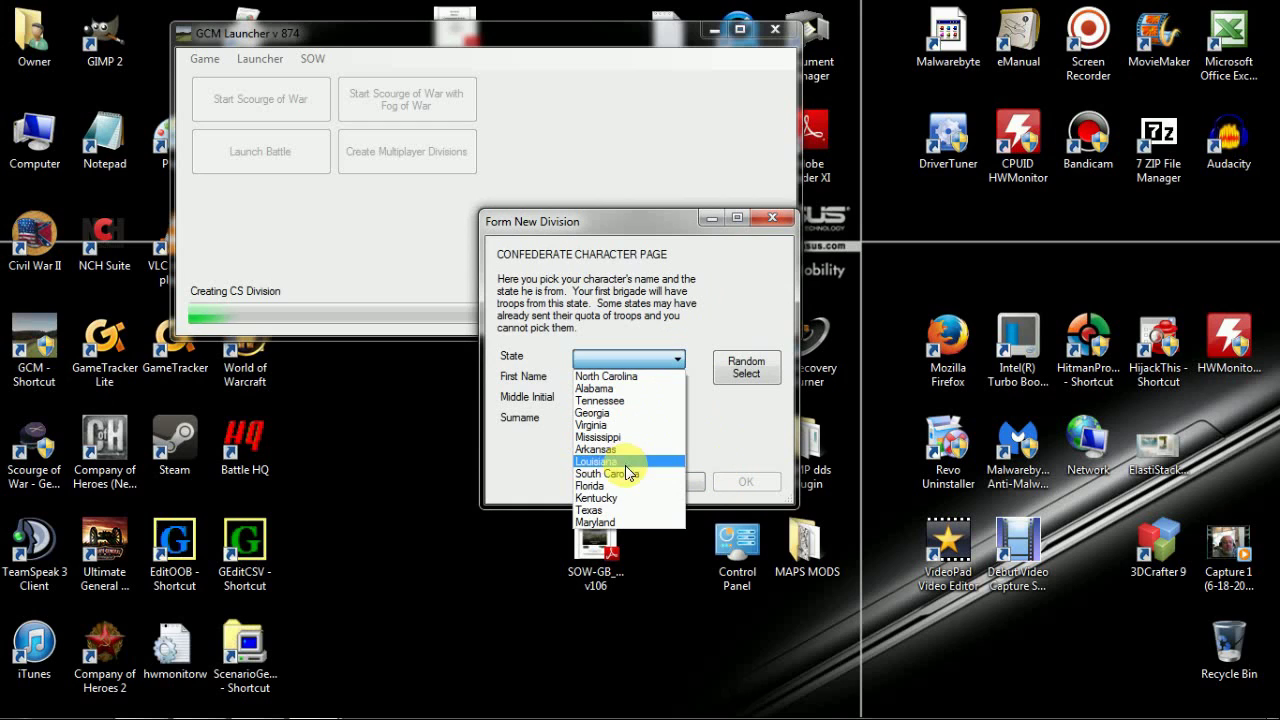
pyautogui.click(610, 511)
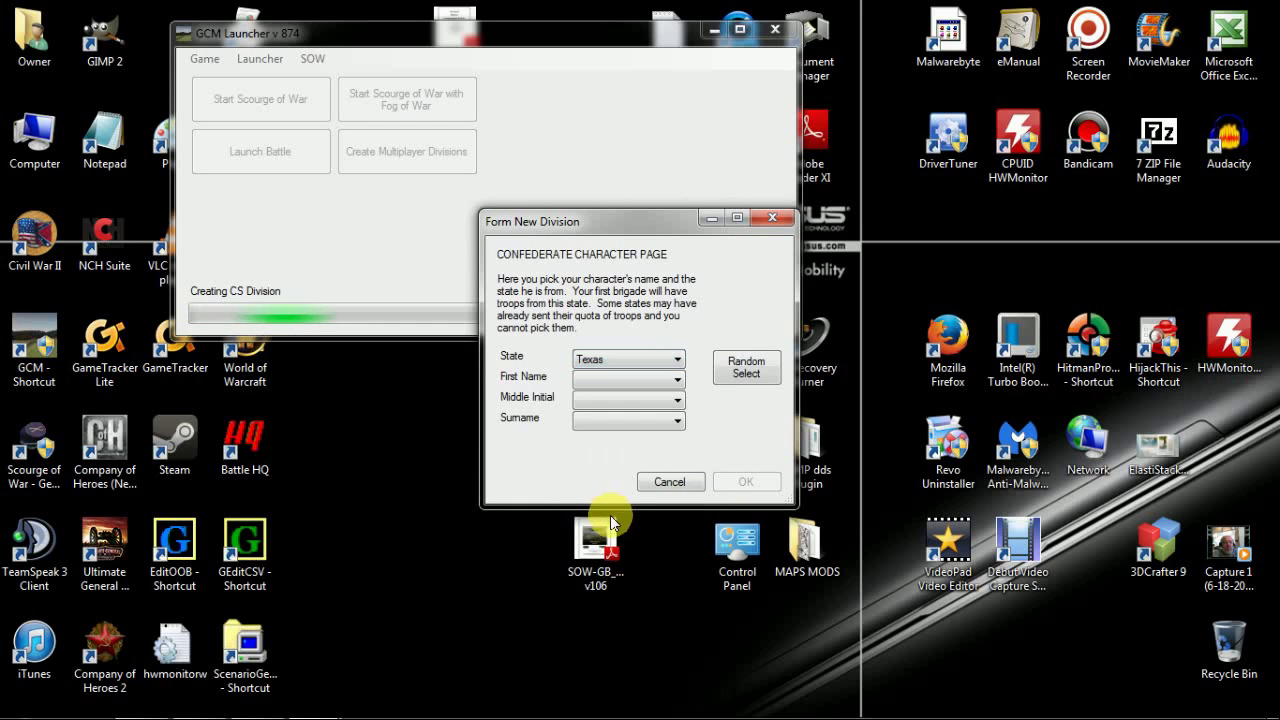
pyautogui.click(677, 384)
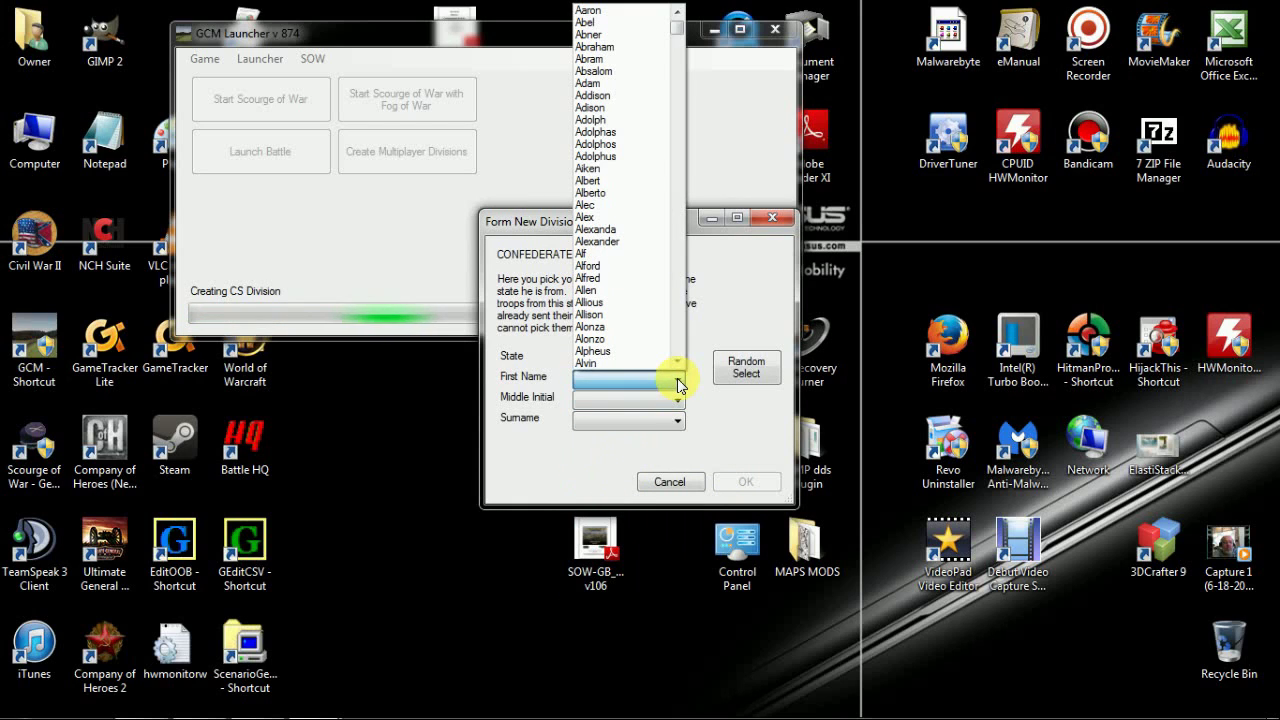
pyautogui.moveTo(681, 30); pyautogui.dragTo(651, 229)
pyautogui.click(588, 216)
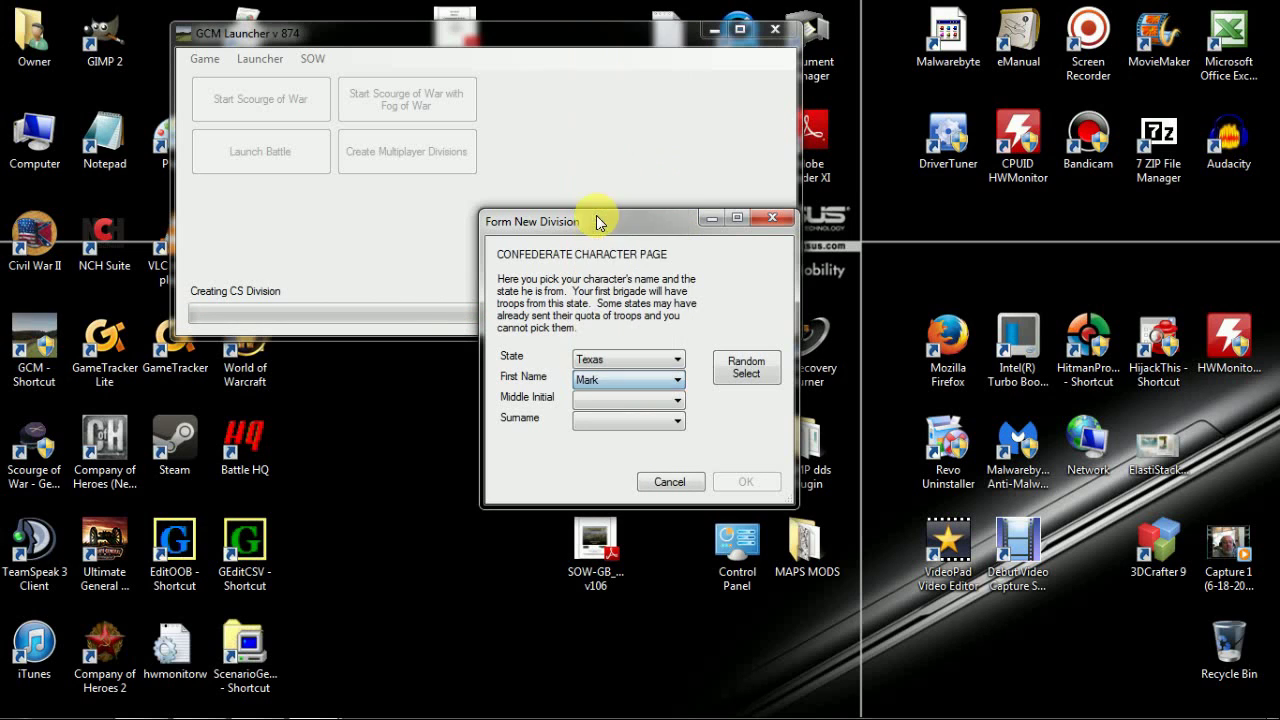
pyautogui.click(603, 400)
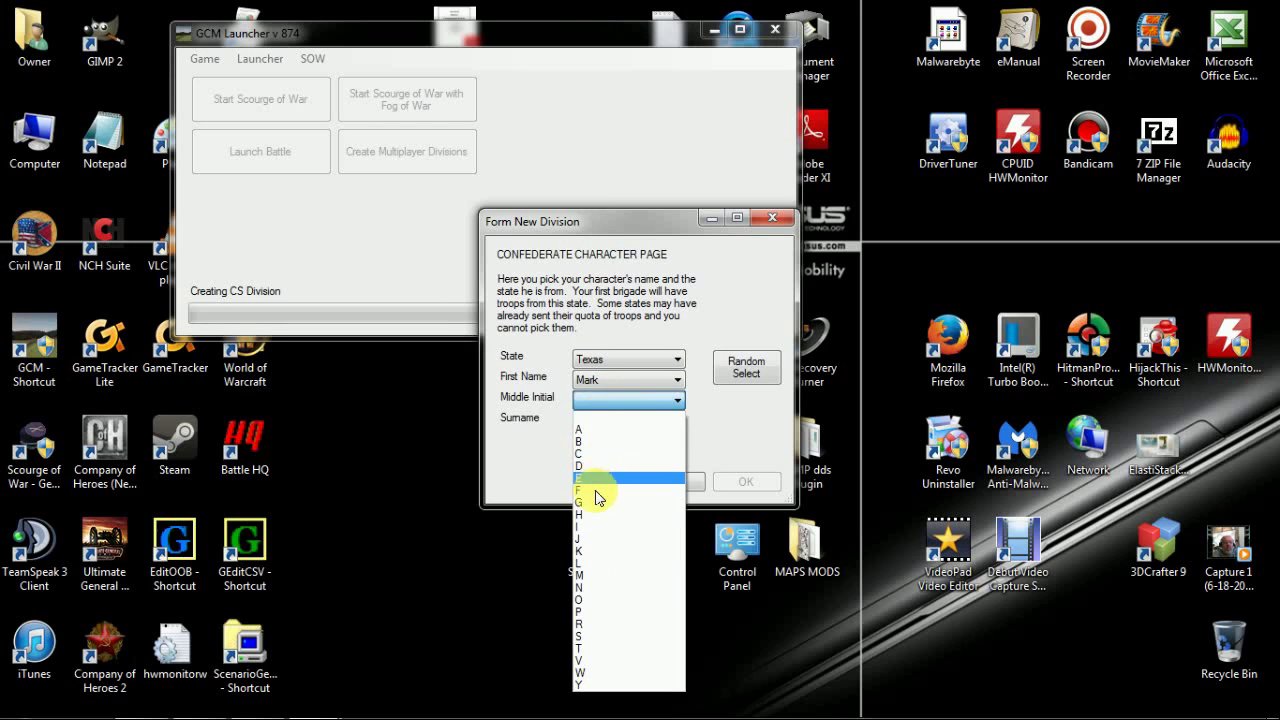
pyautogui.click(593, 491)
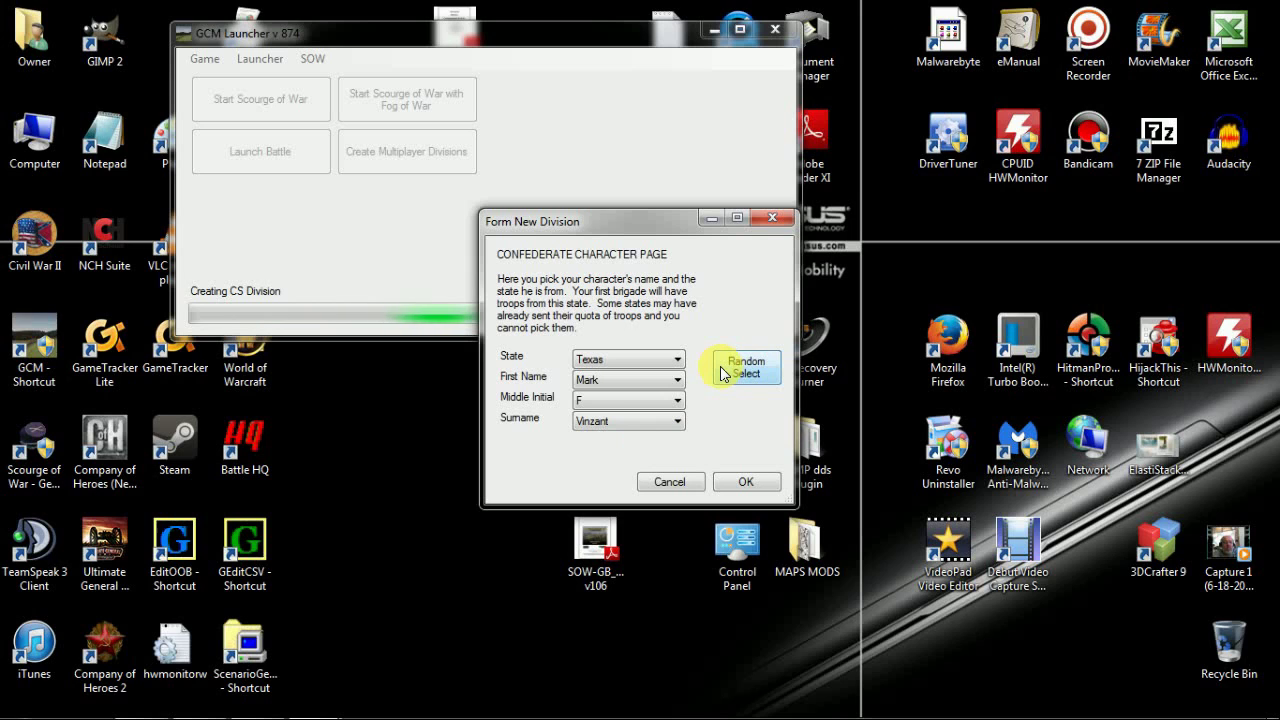
pyautogui.click(744, 486)
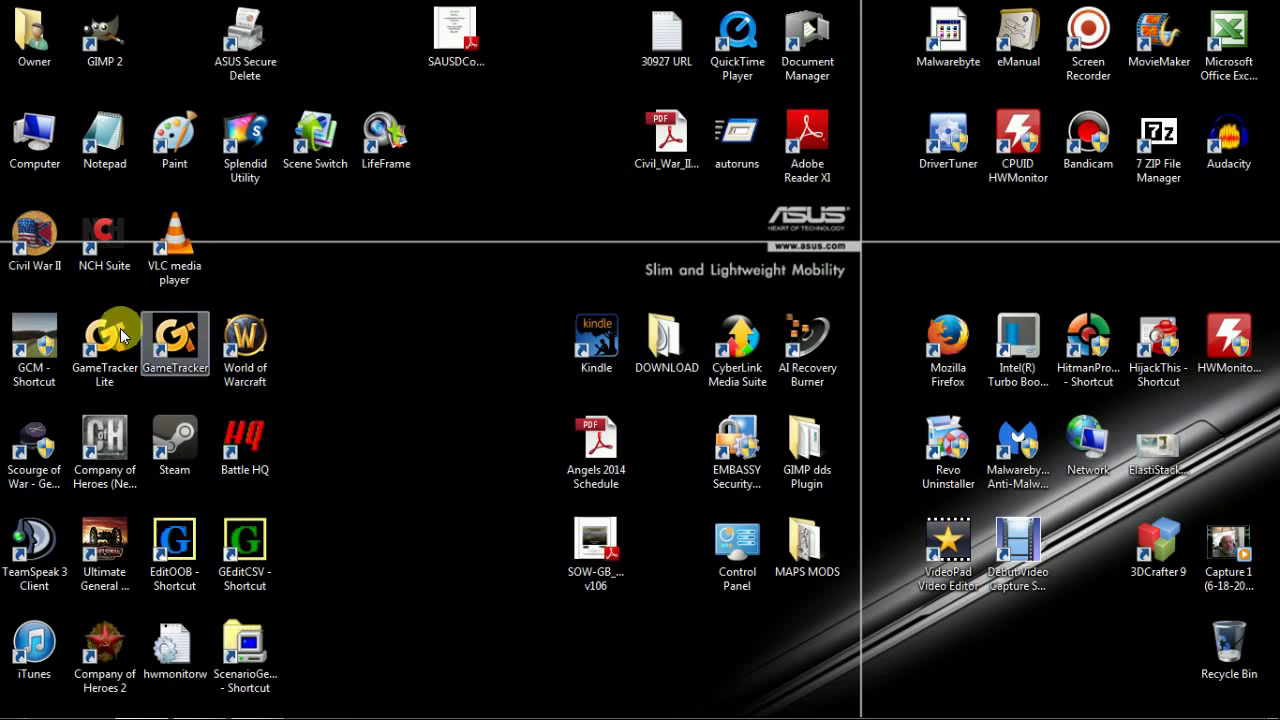
pyautogui.doubleClick(25, 341)
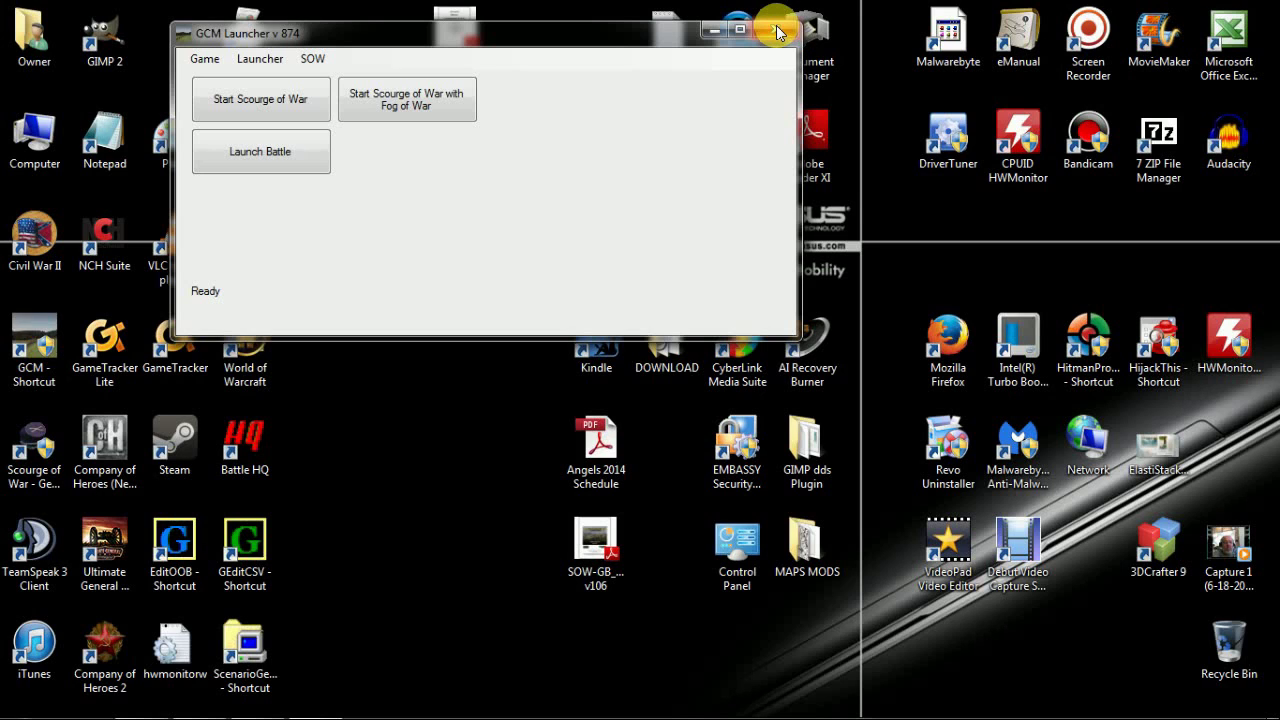
pyautogui.click(779, 33)
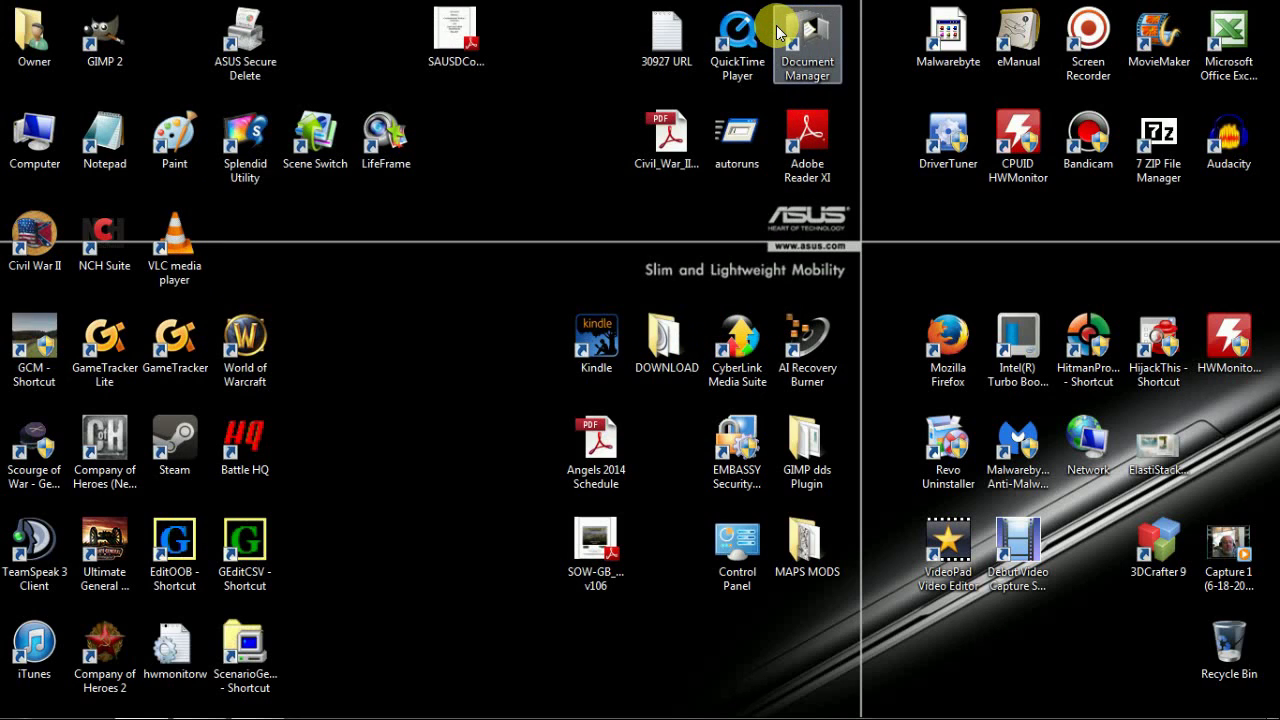